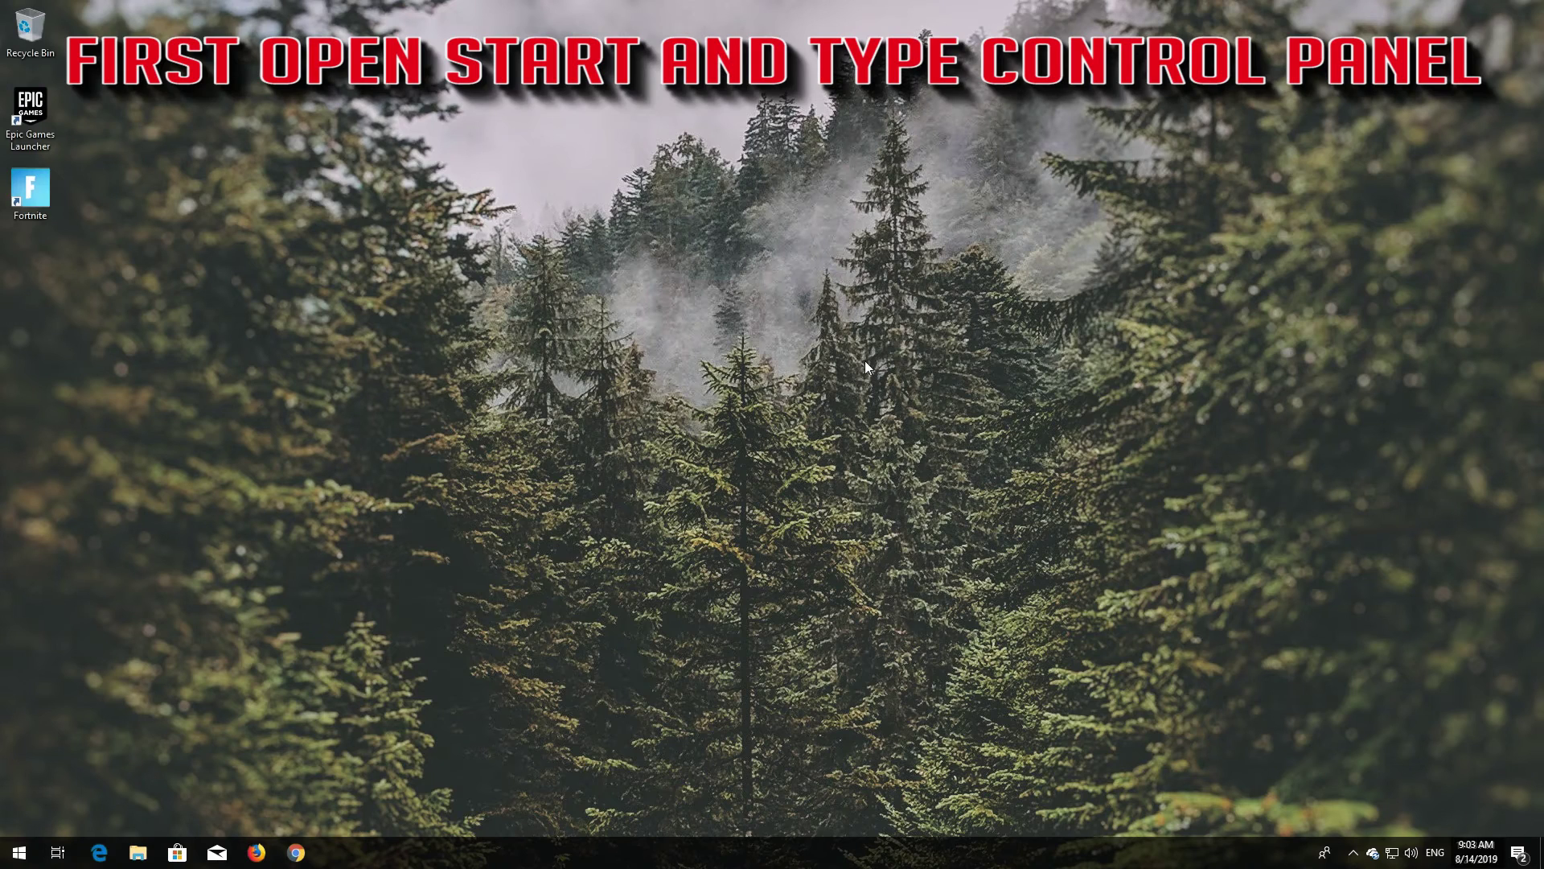
Search the Start menu for 'control panel'
key(super)
text(control panel)
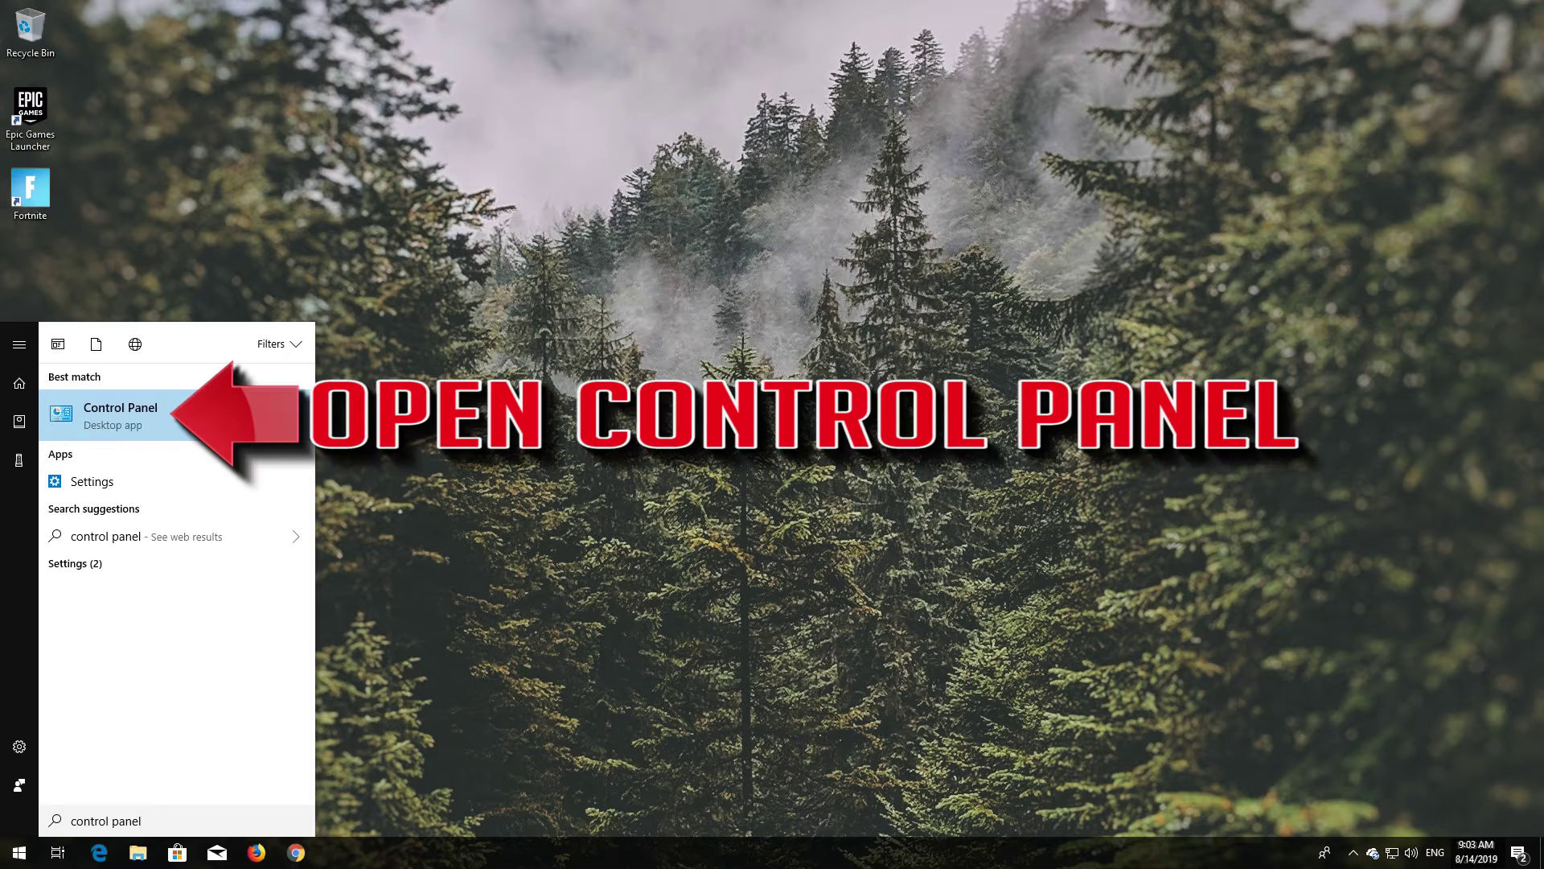
Launch Control Panel and go through Network and Internet to Network and Sharing Center
click(103, 434)
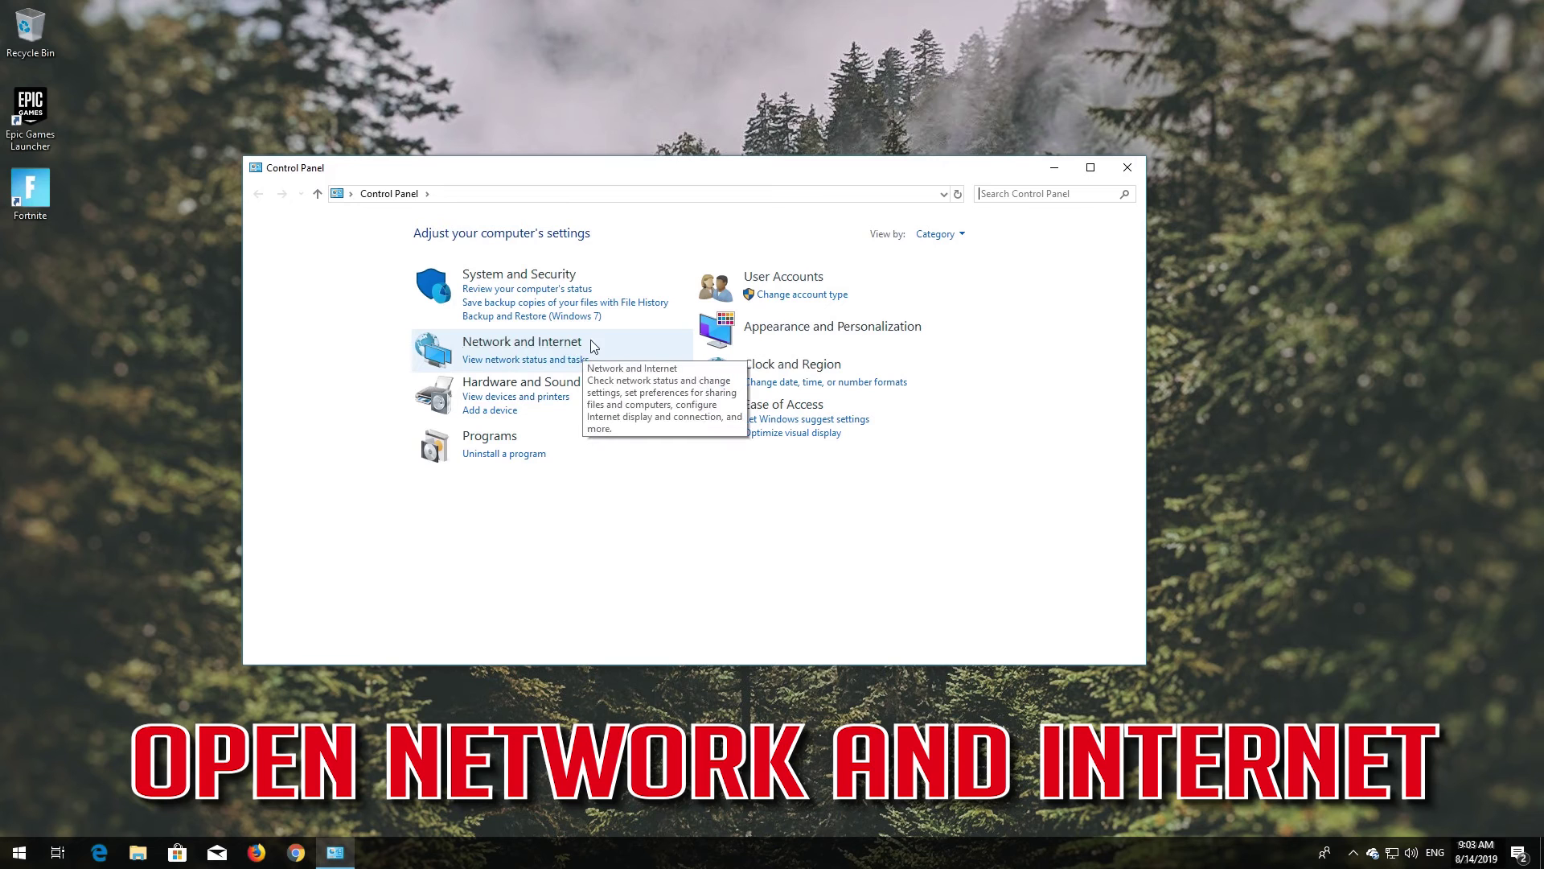
click(519, 344)
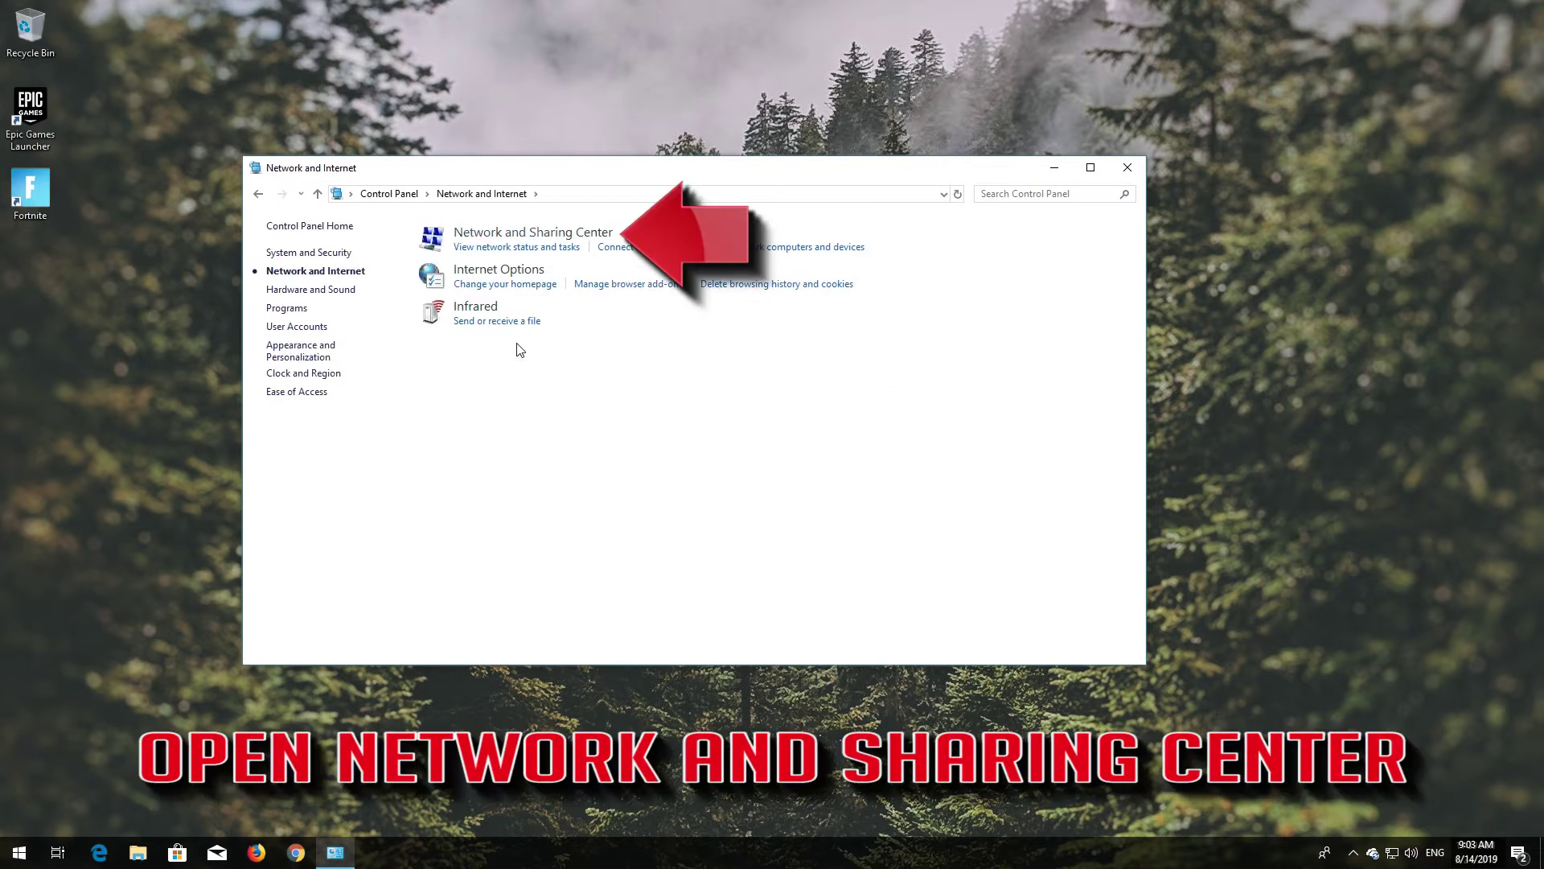
click(553, 235)
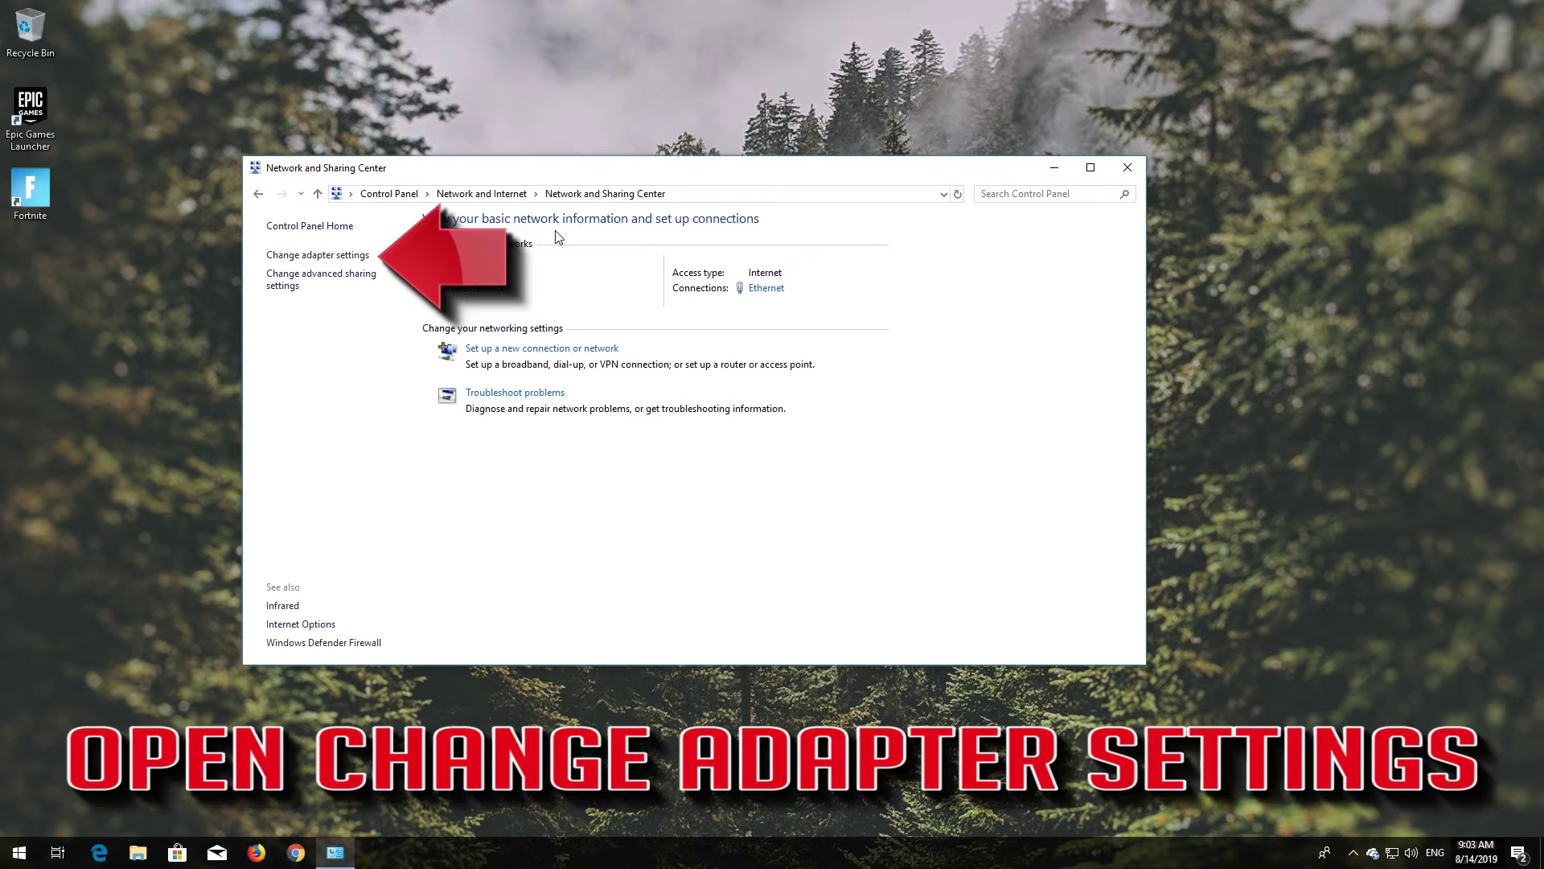
Open the Ethernet adapter's Properties and select Internet Protocol Version 4 (TCP/IPv4)
click(310, 256)
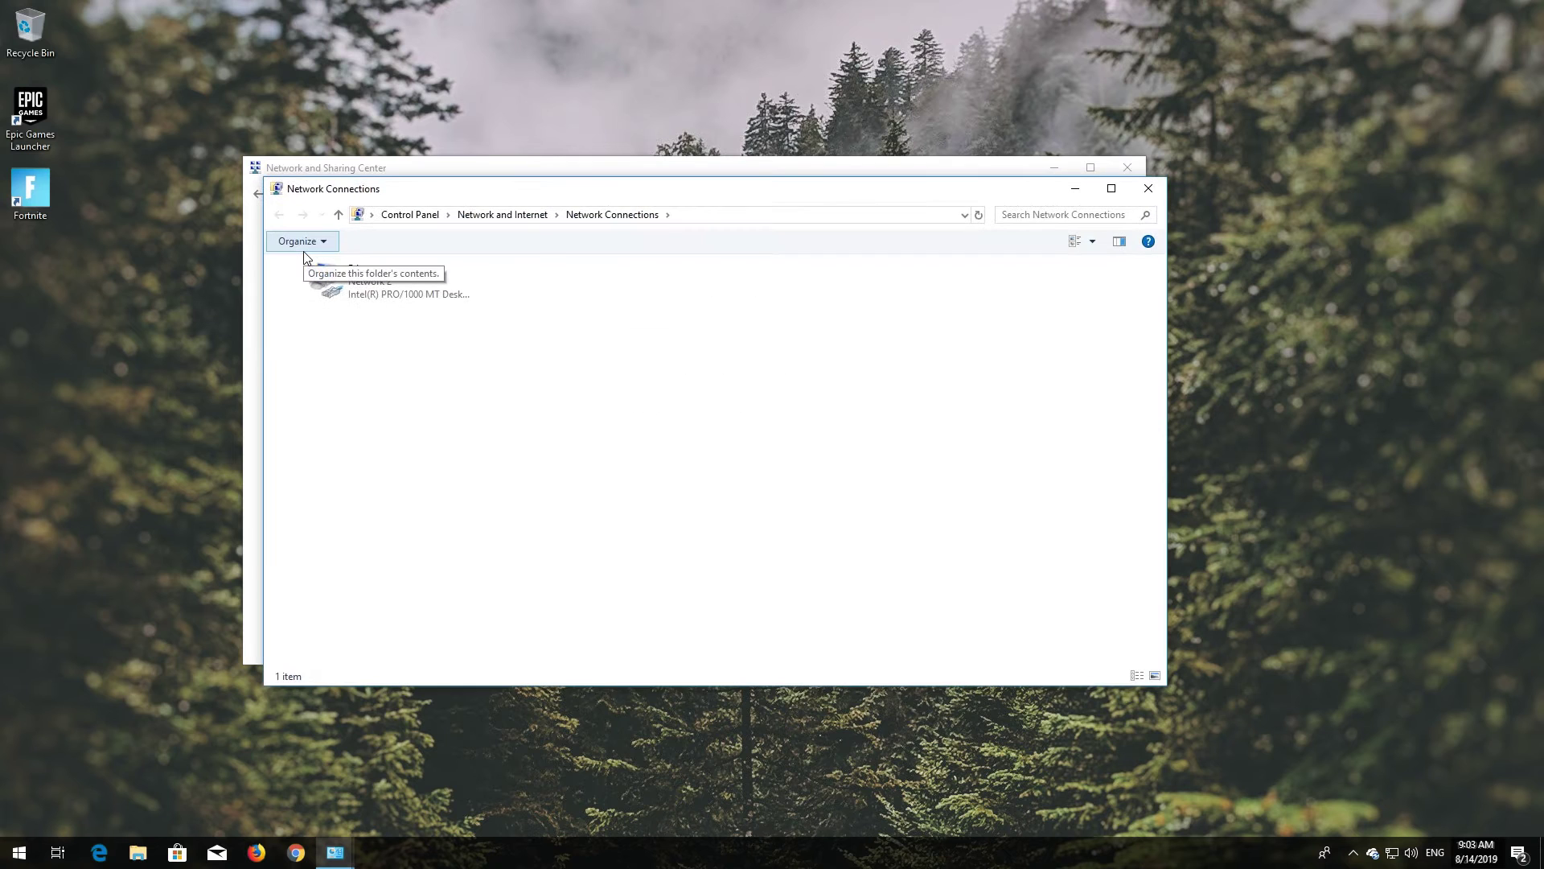
right_click(380, 283)
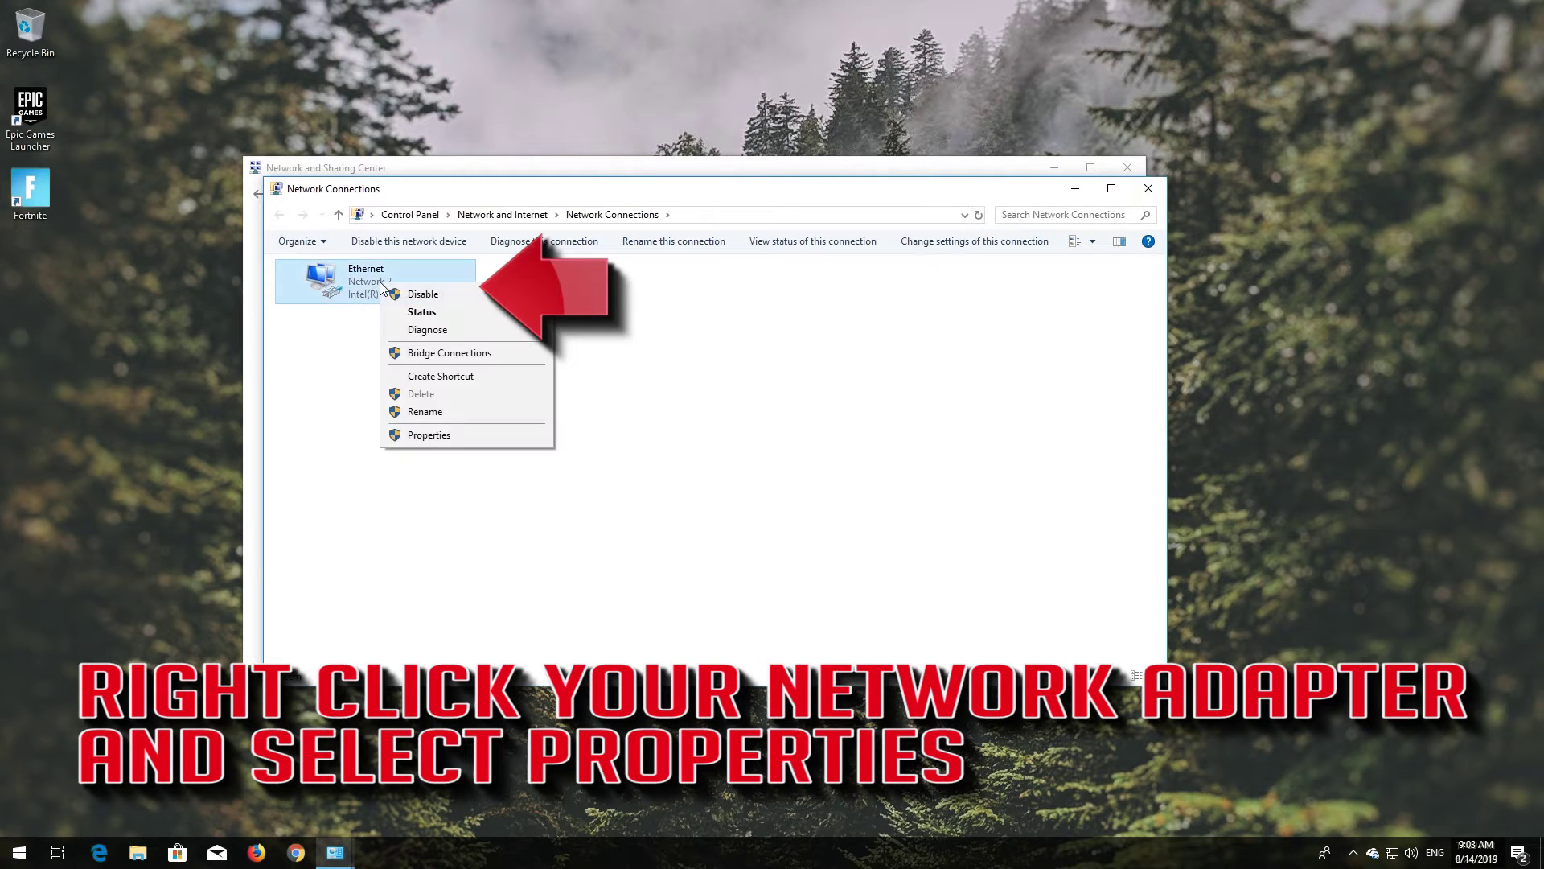
click(438, 435)
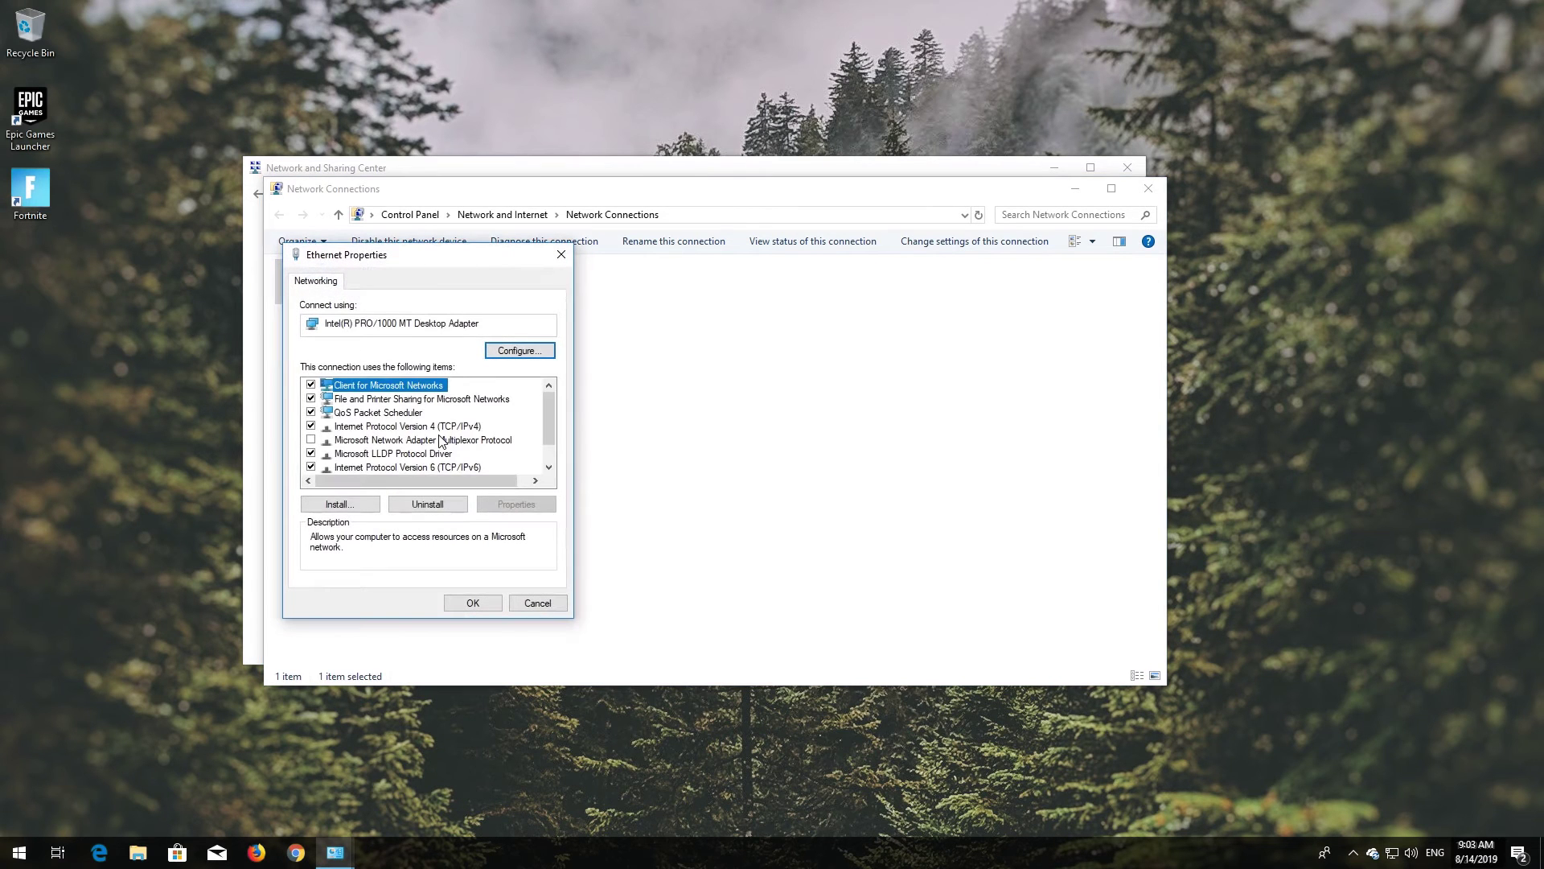
drag(448, 265, 739, 276)
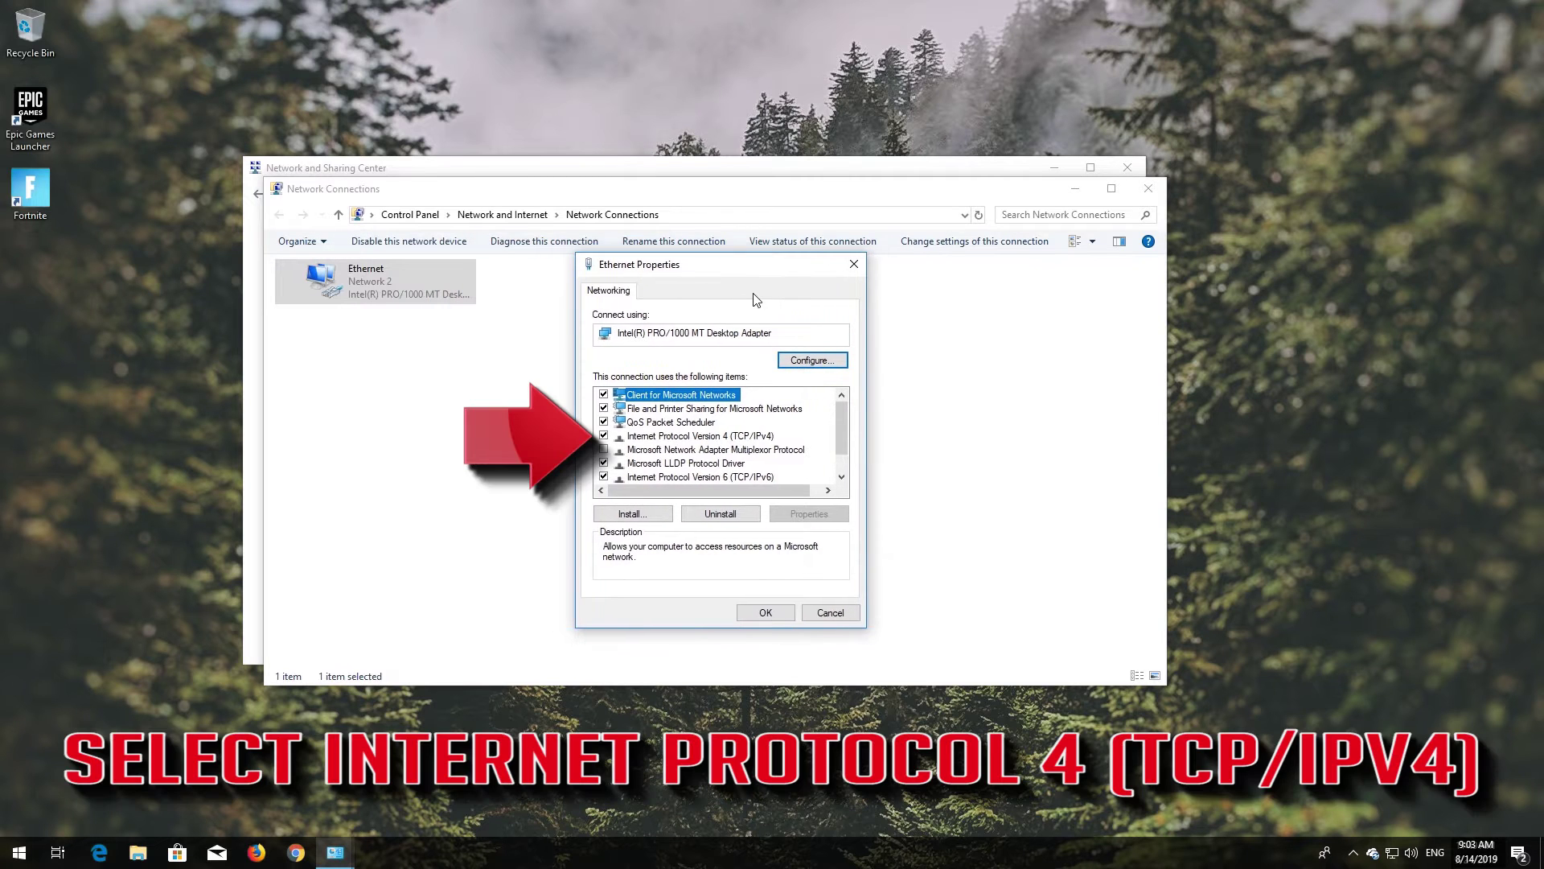
click(694, 435)
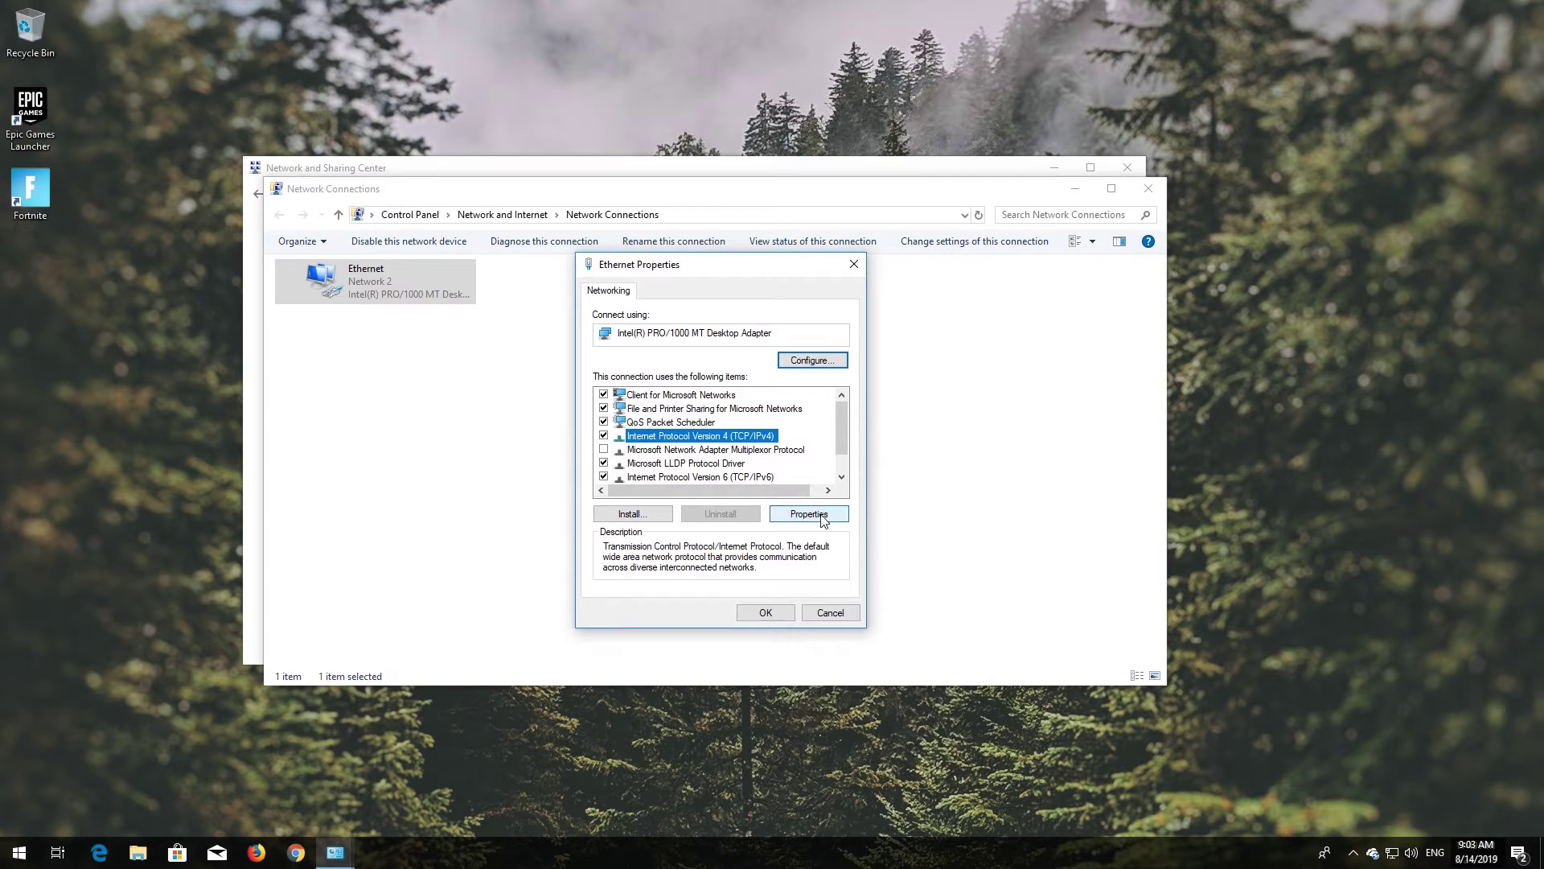
Set the IPv4 DNS servers to 1.1.1.1 and 1.0.0.1 and save
click(809, 513)
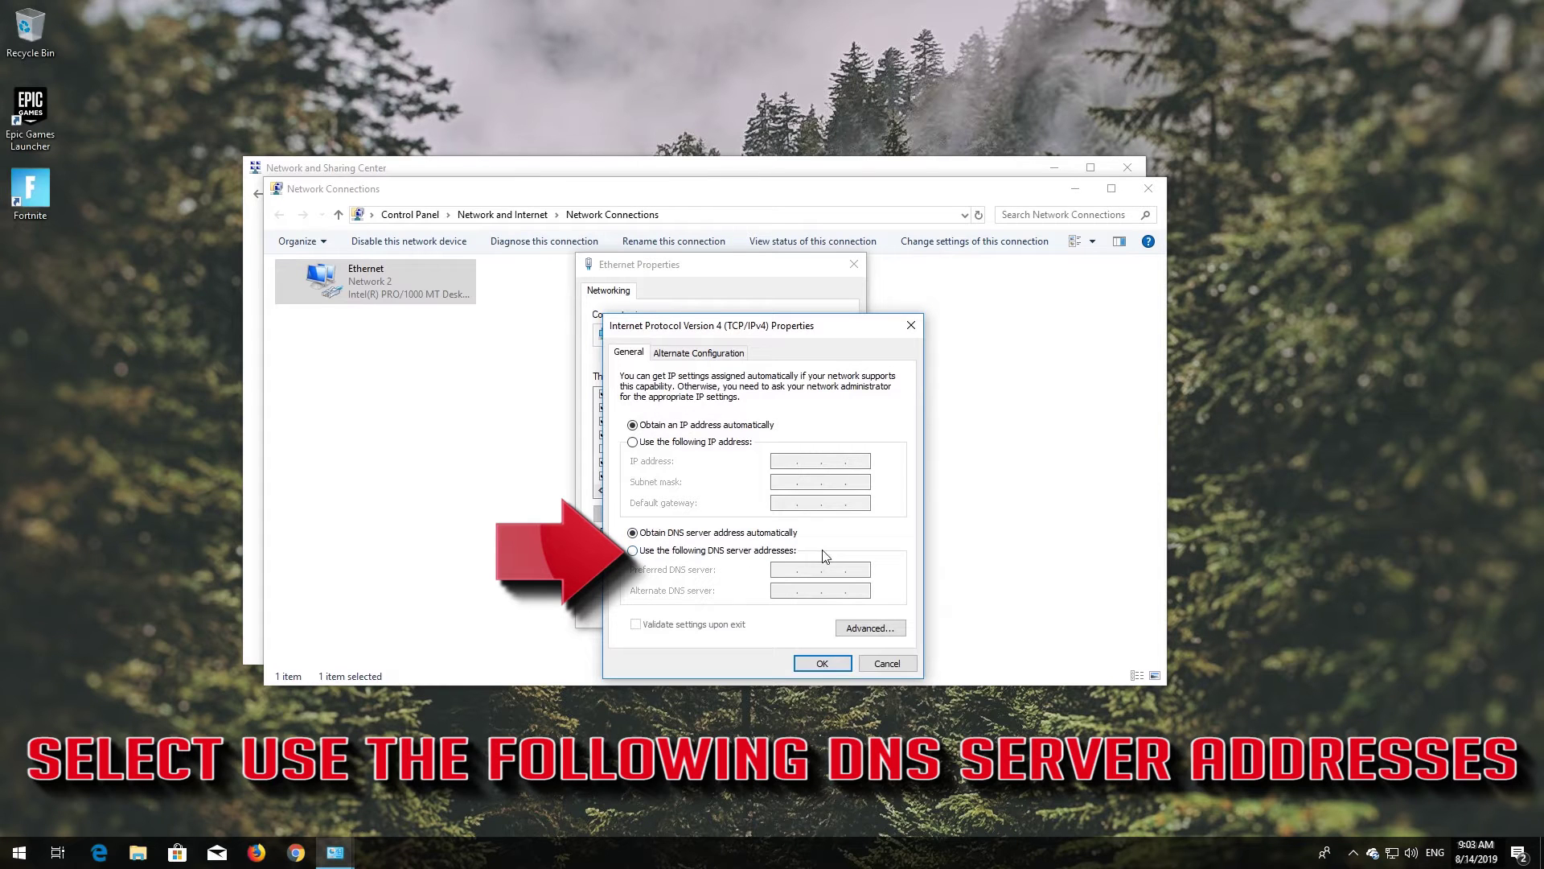
click(632, 552)
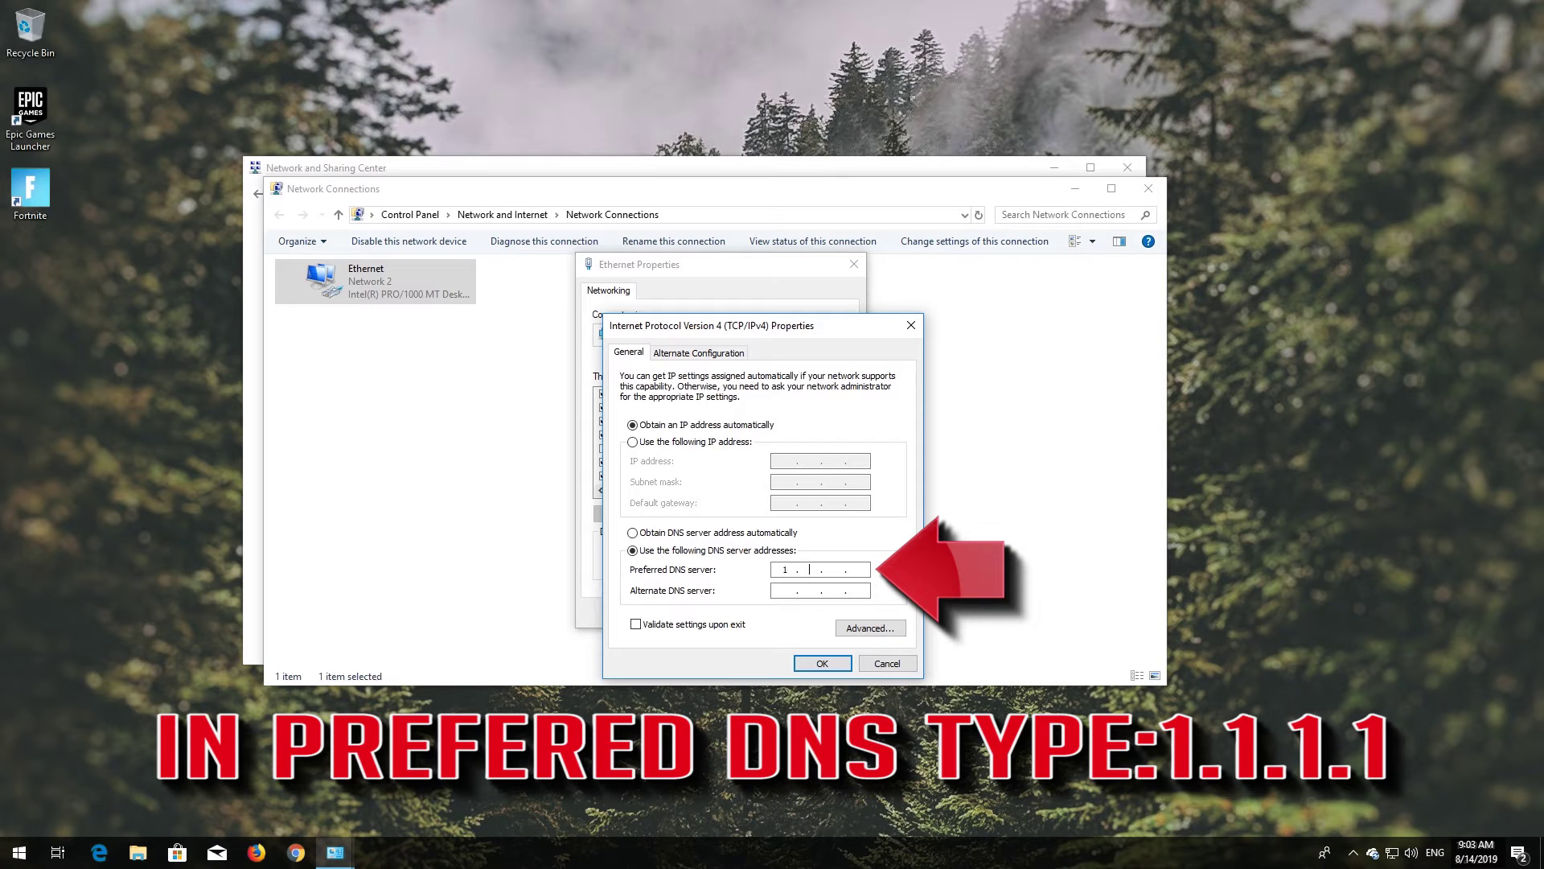
text(1.1.1.1)
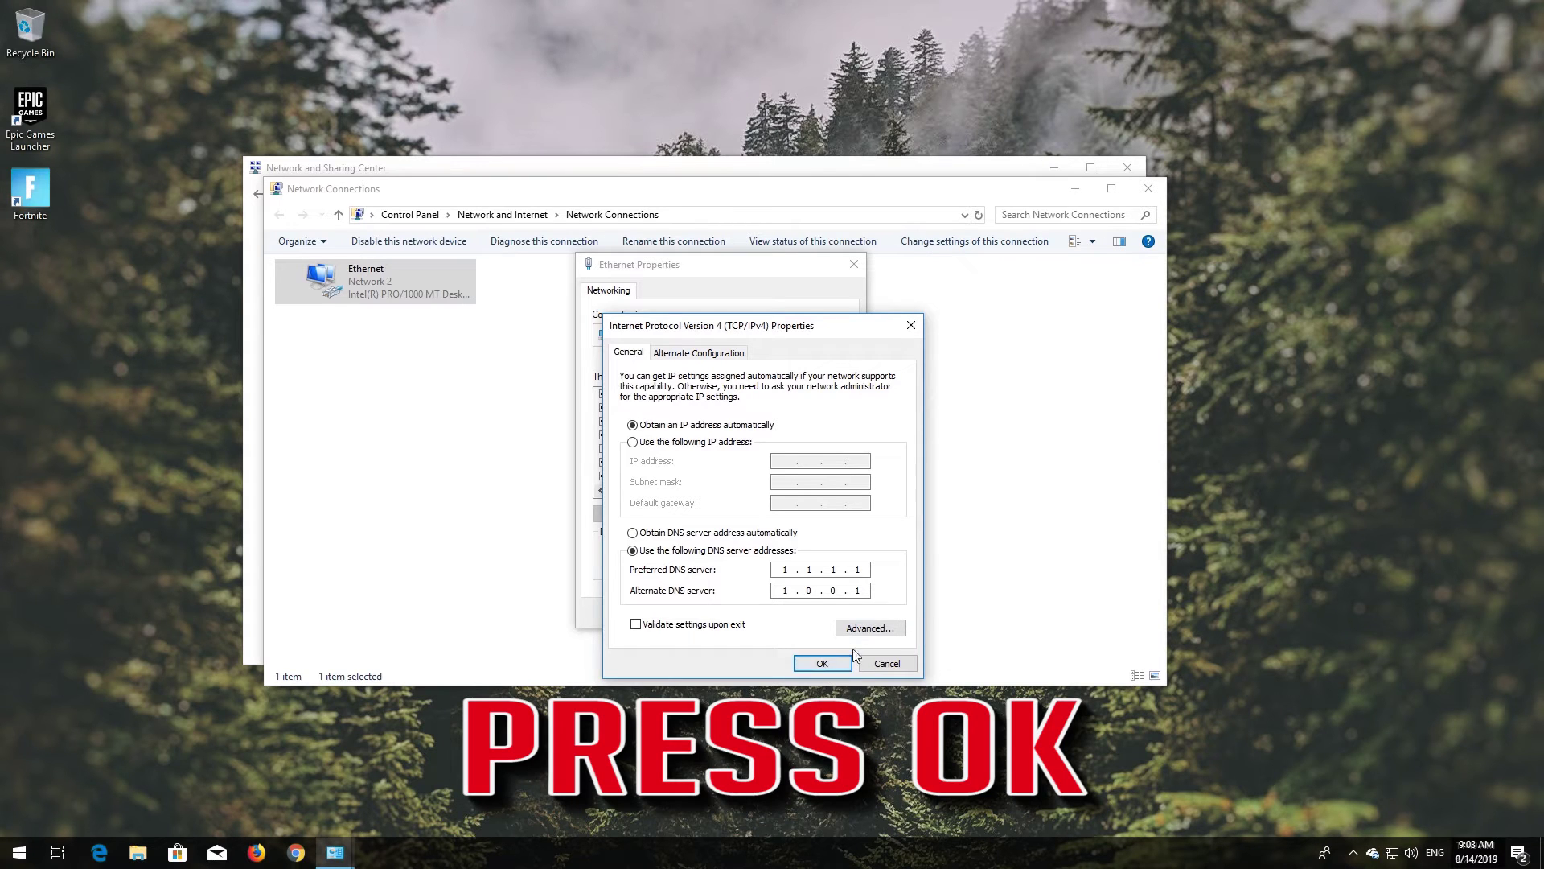
click(820, 664)
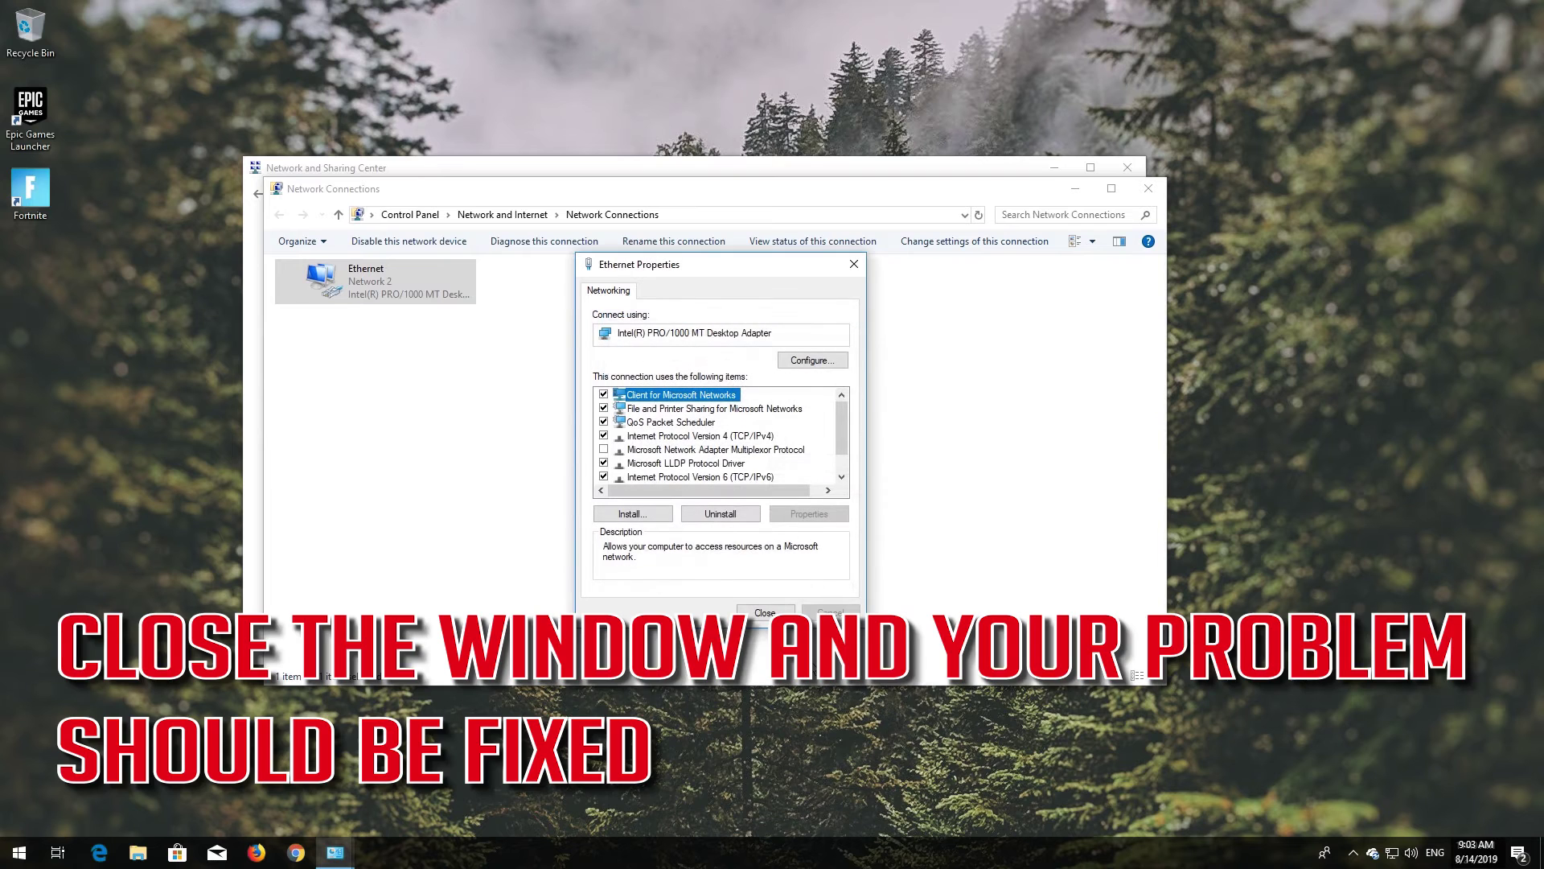
click(764, 613)
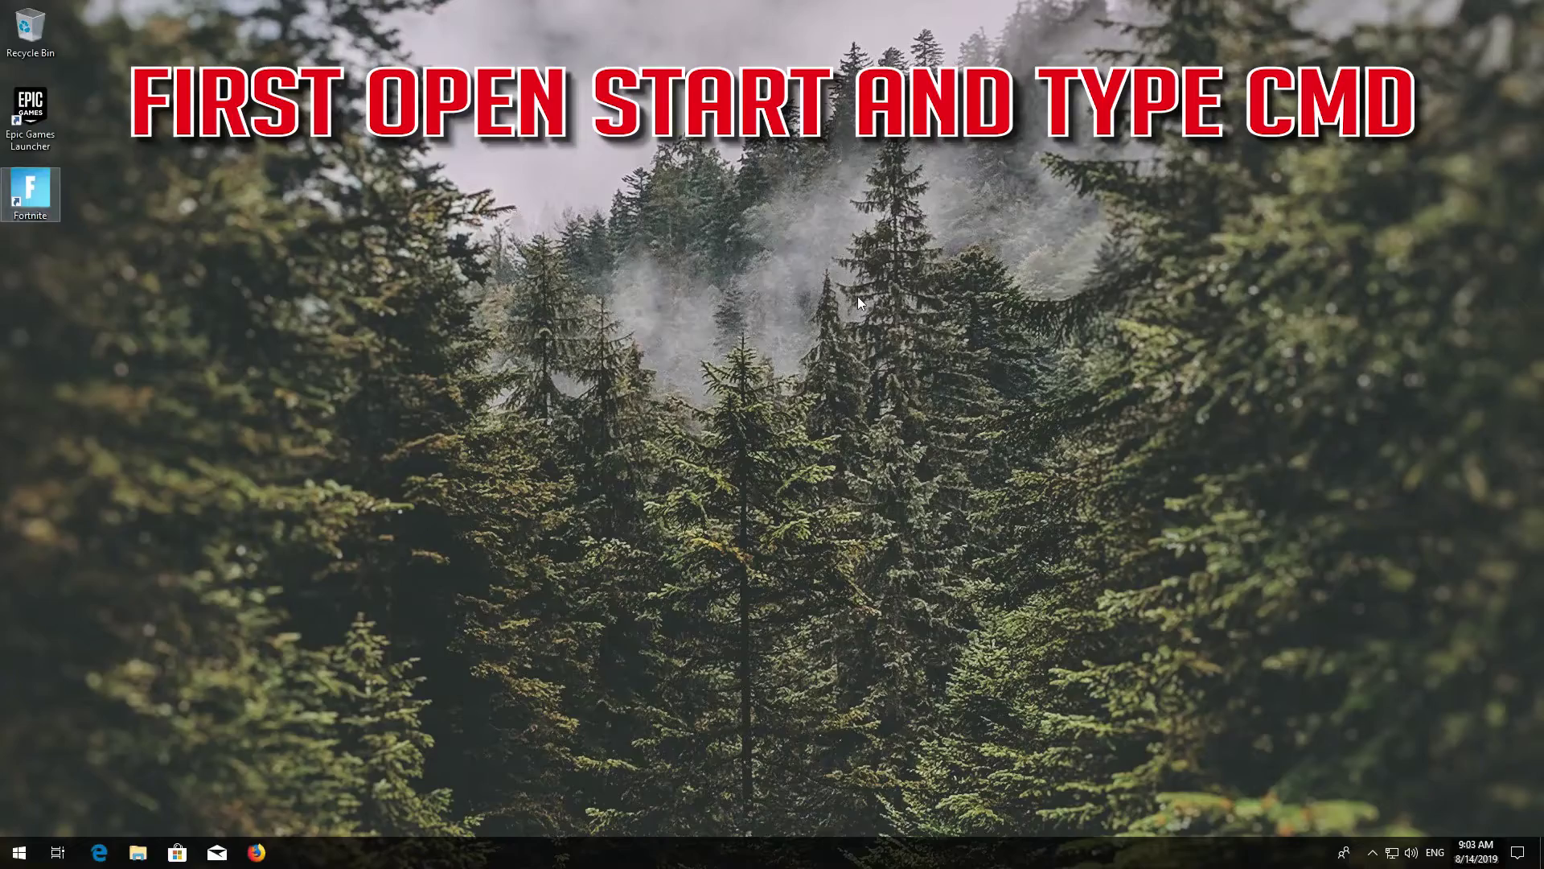
Search 'cmd' and run Command Prompt as administrator
key(super)
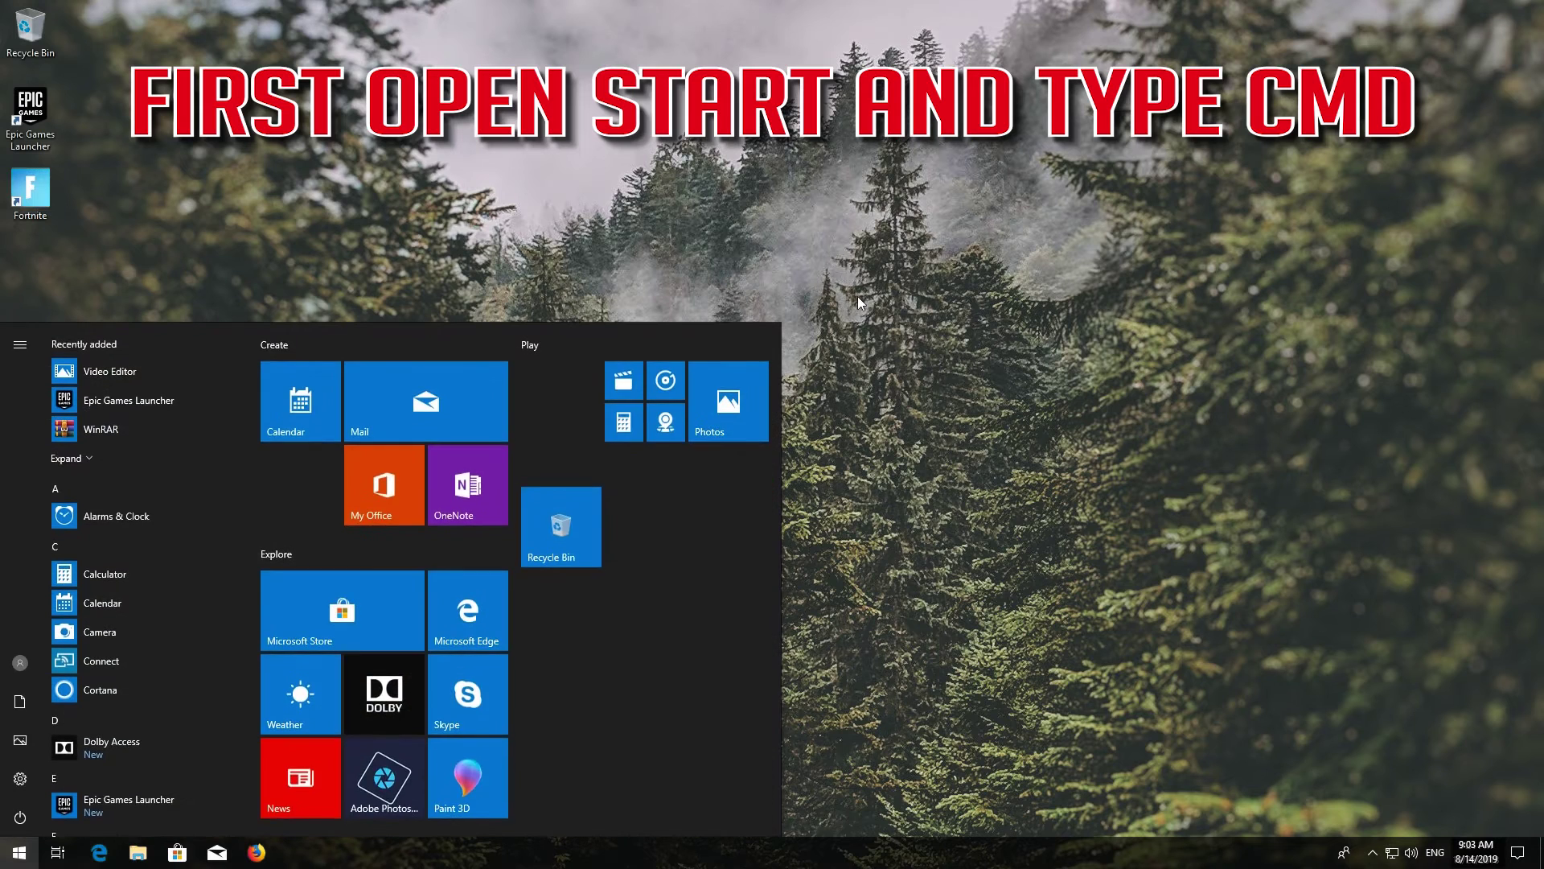
text(cmd)
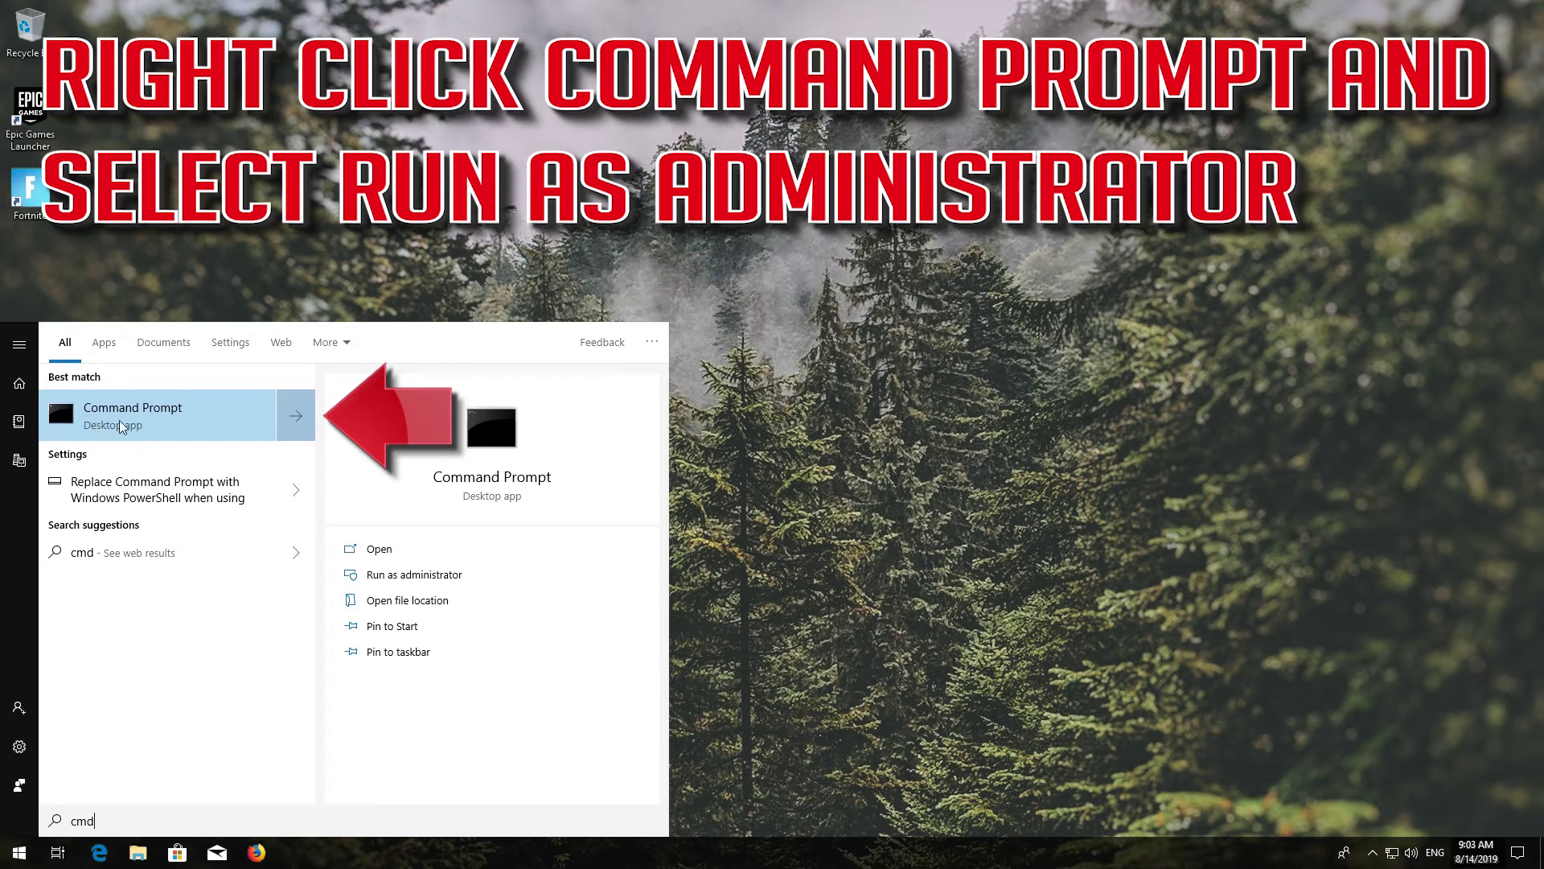
right_click(167, 414)
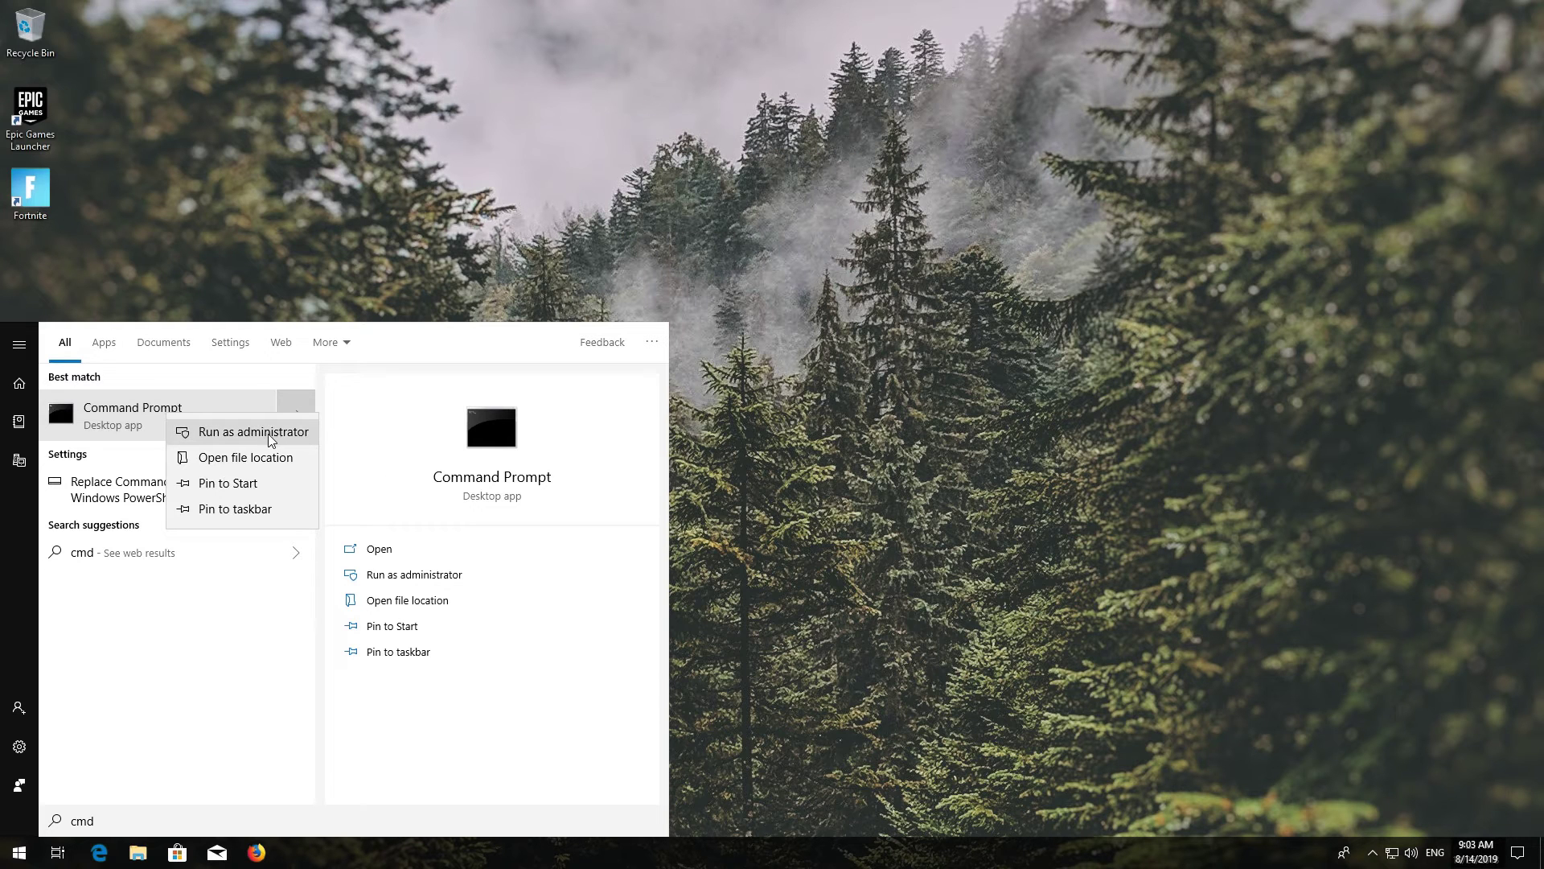
click(270, 434)
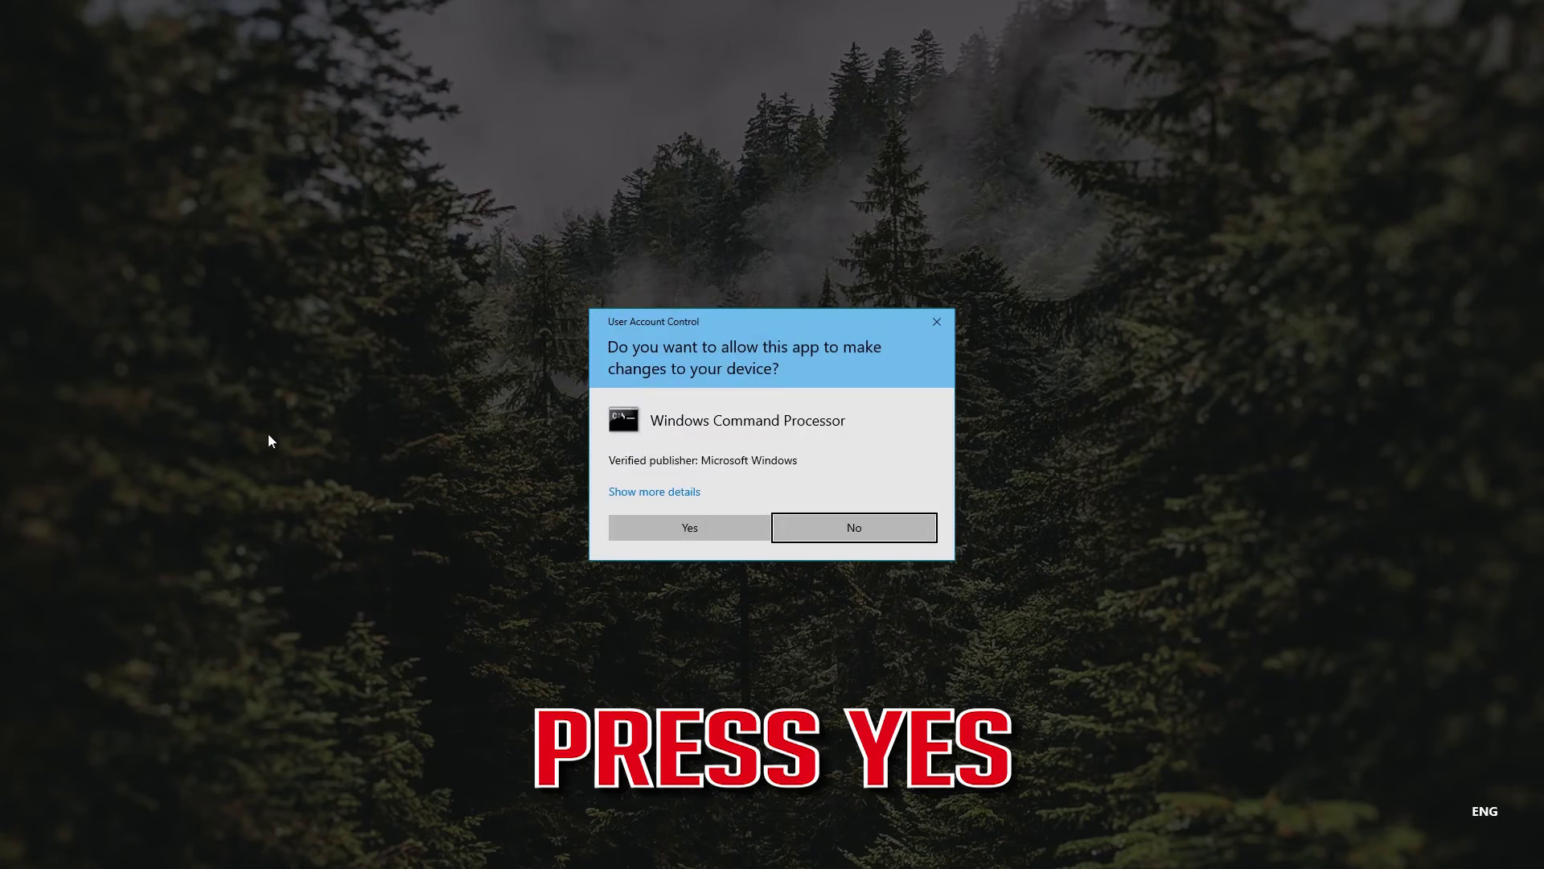
Approve the admin prompt and run netsh int ip reset C:\resetlog.txt
click(698, 529)
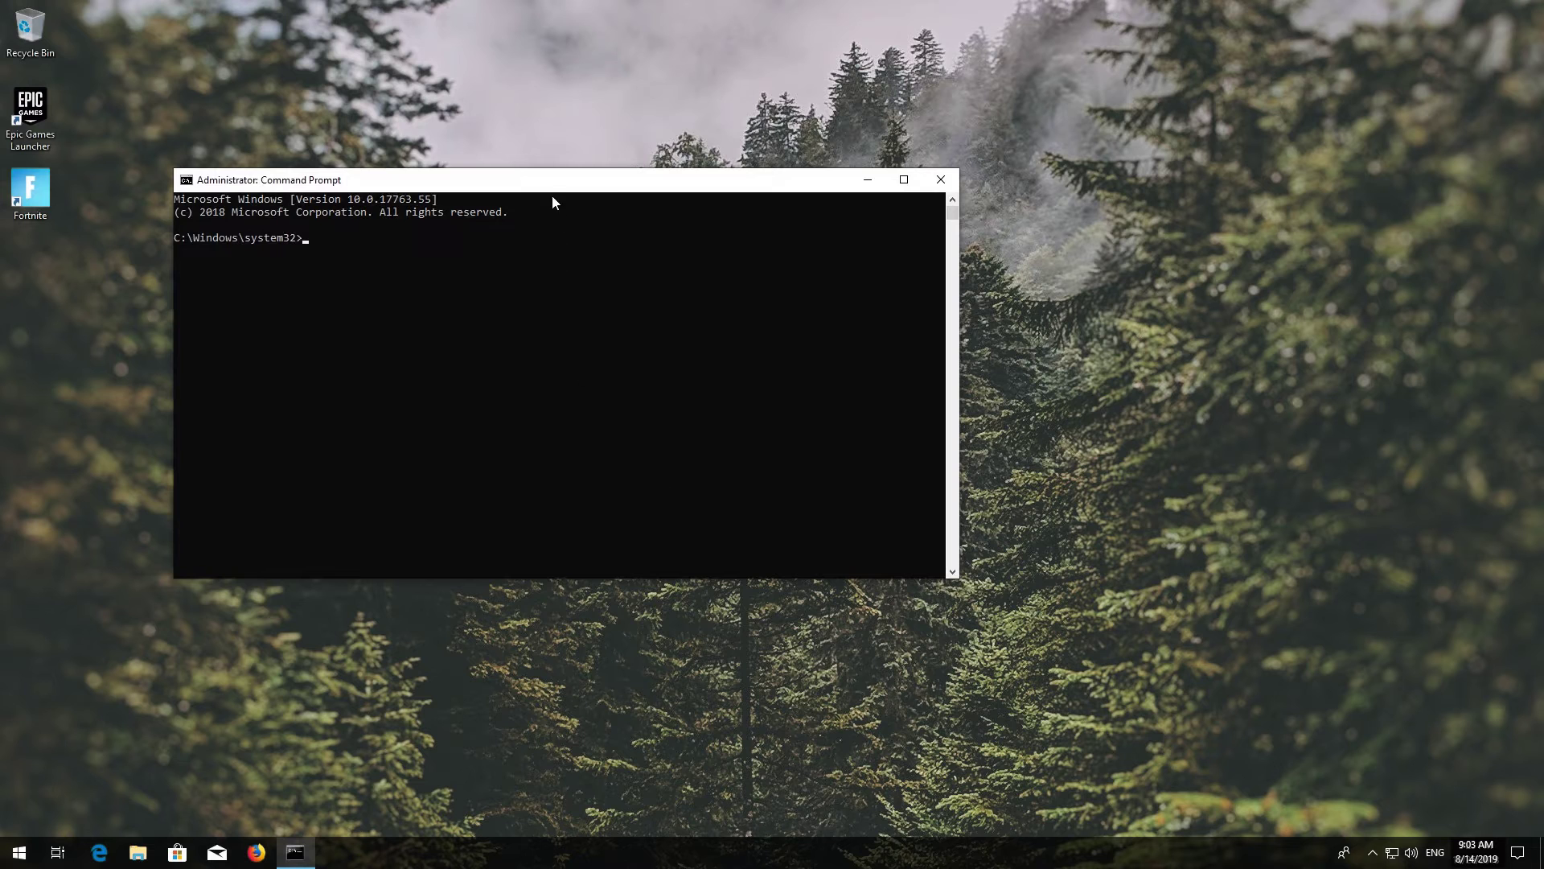
drag(551, 186, 785, 215)
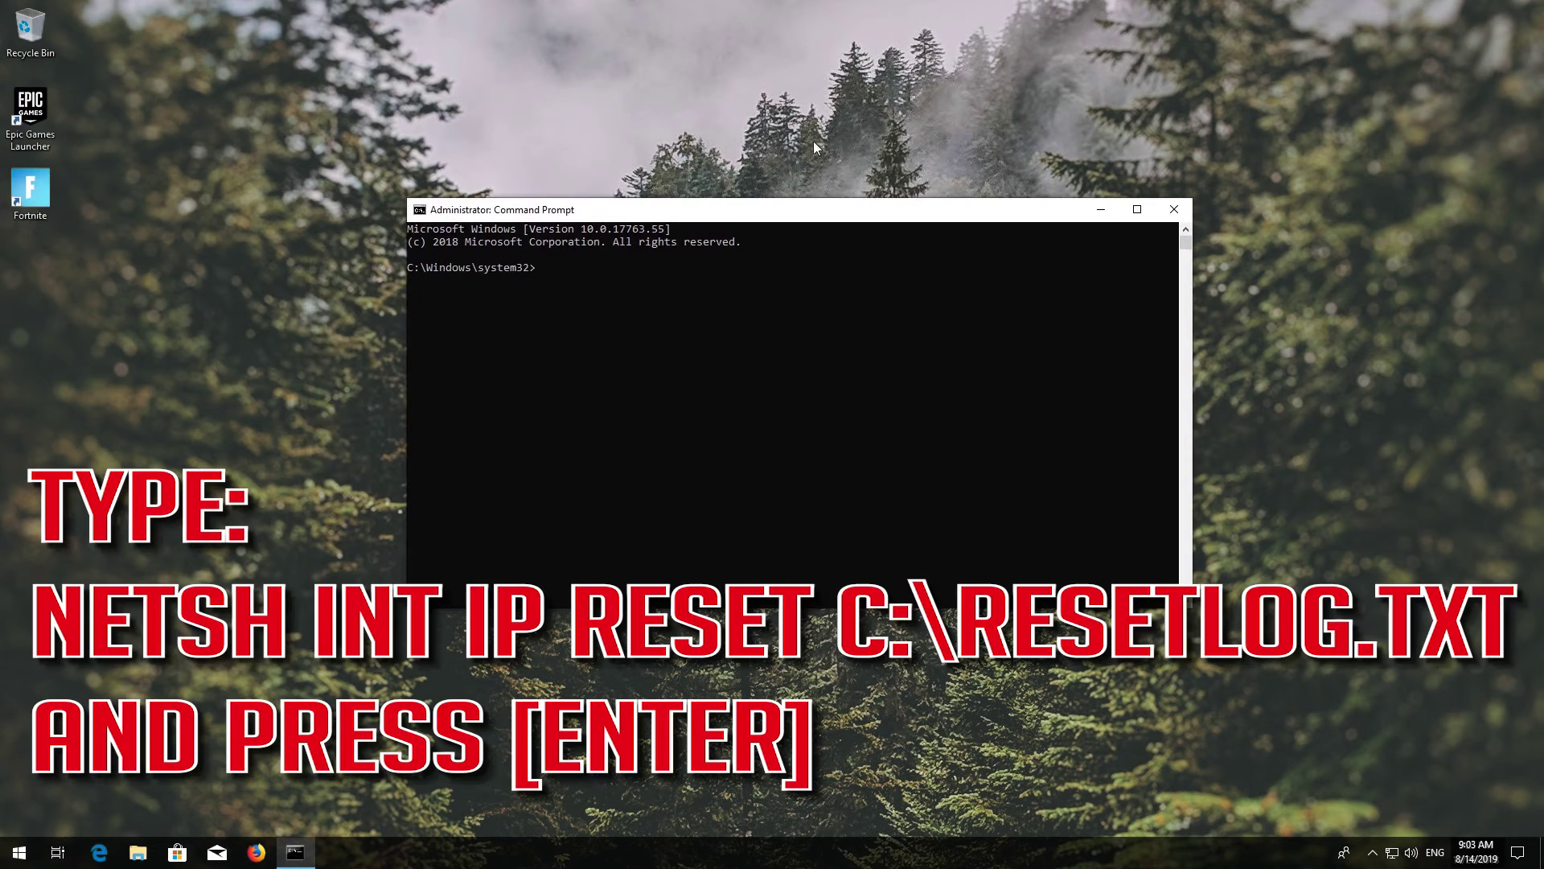
text(netsh int ip reset C:\resetlog.txt)
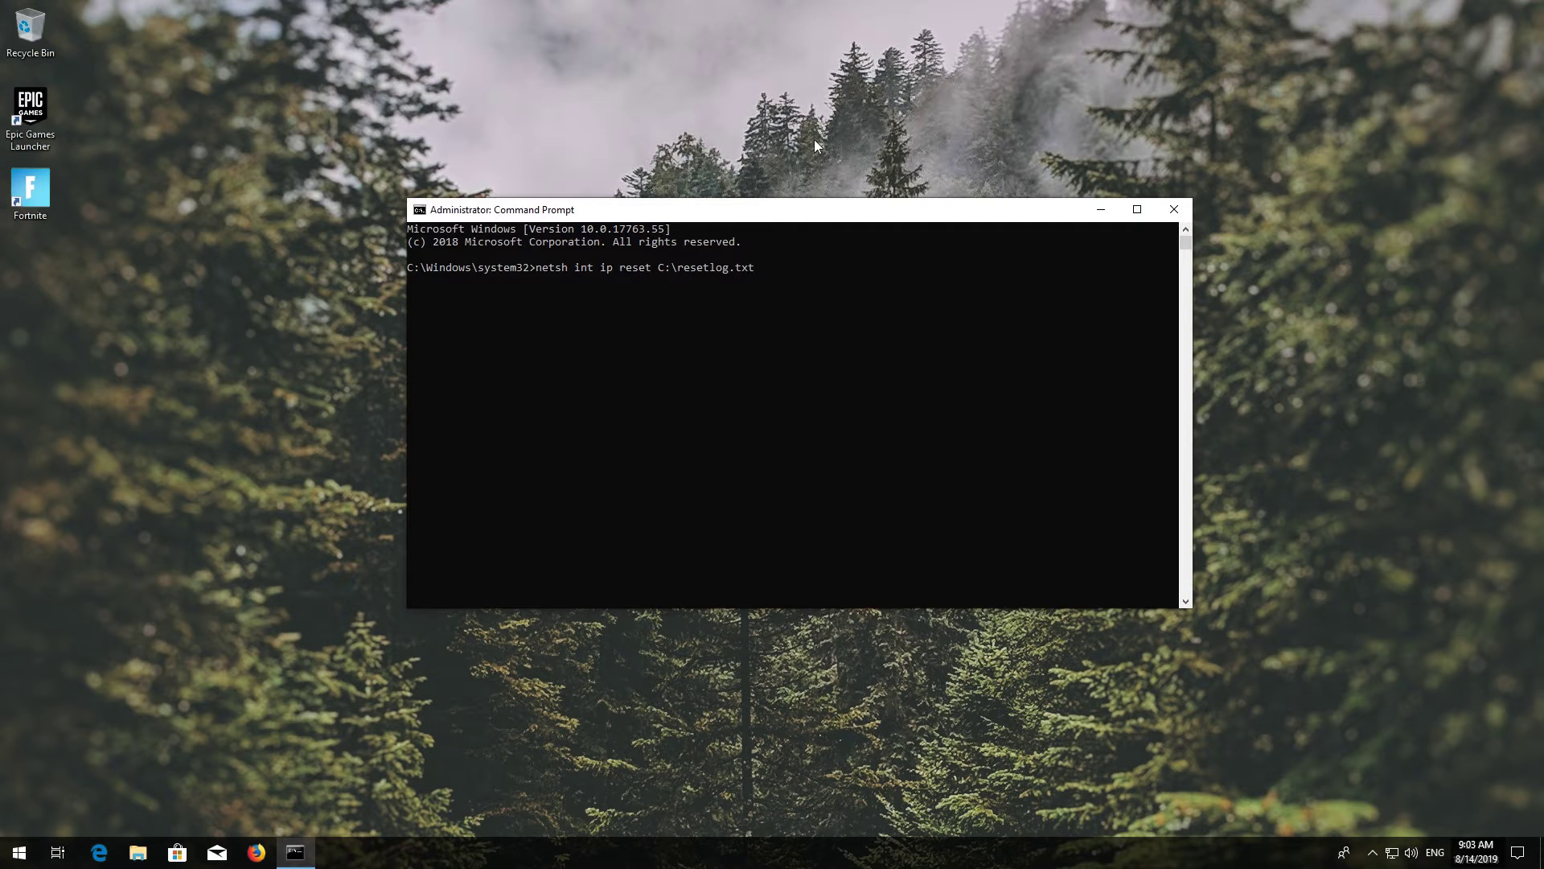
key(Return)
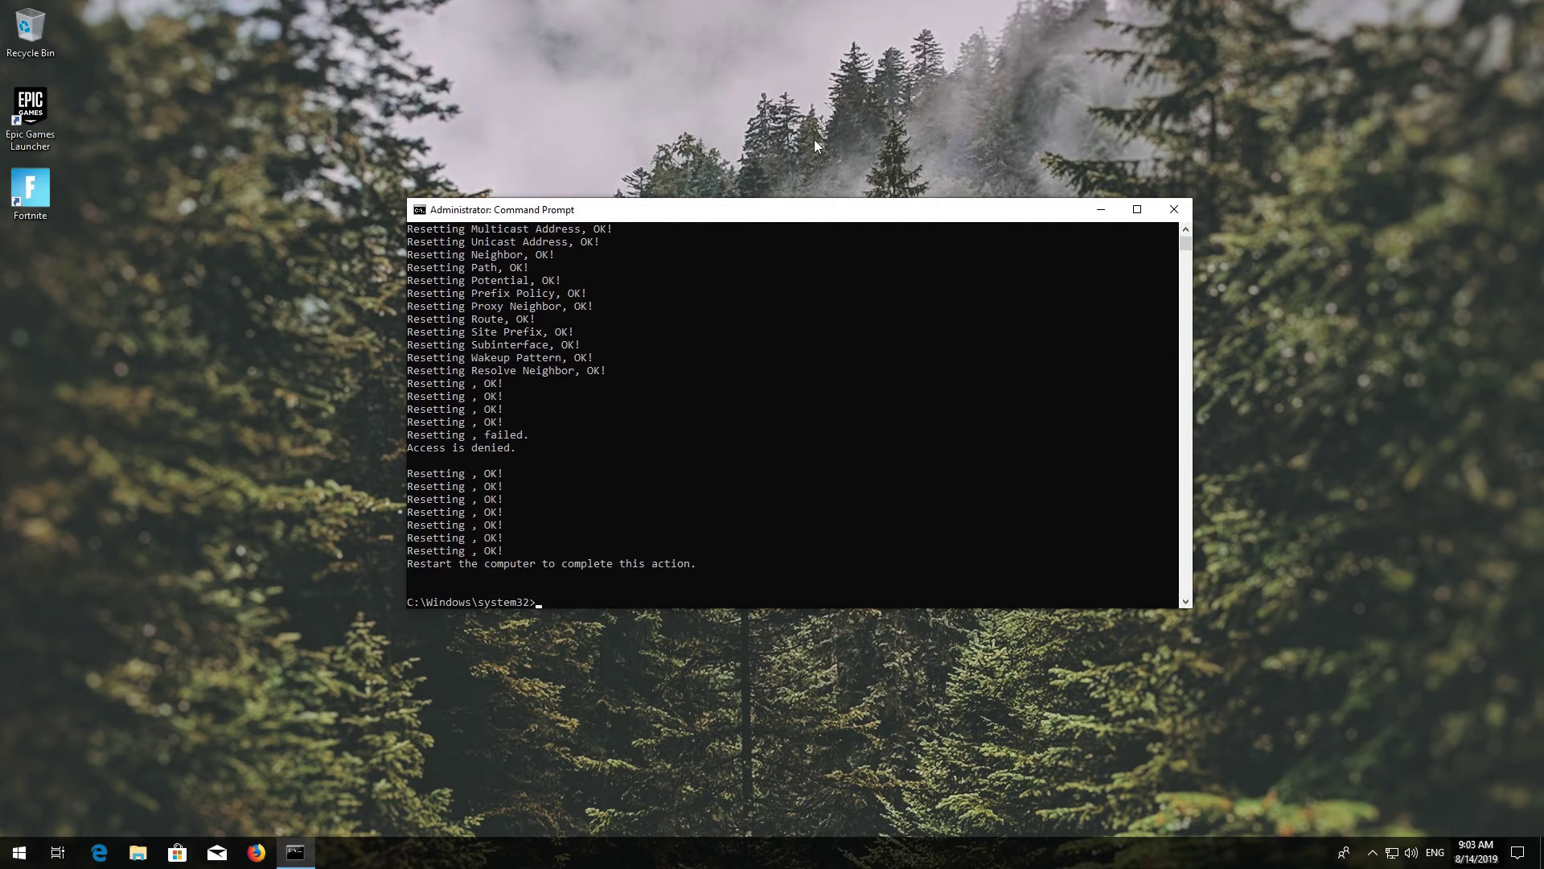
Reset Winsock with netsh winsock reset and flush DNS with ipconfig /flushdns
text(netsh)
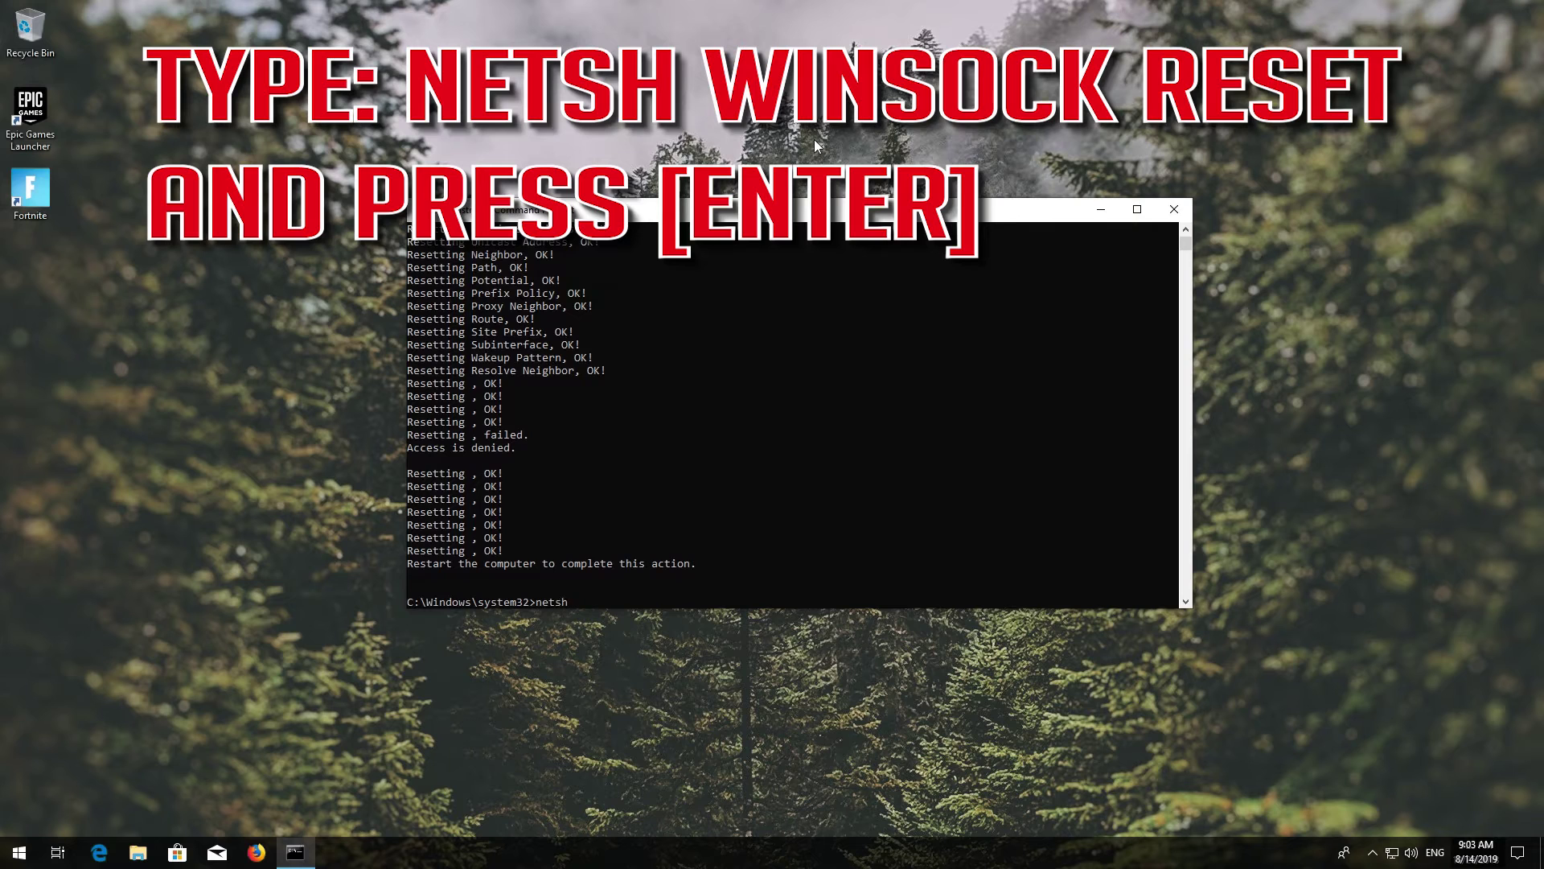
text( winsock reset)
key(Return)
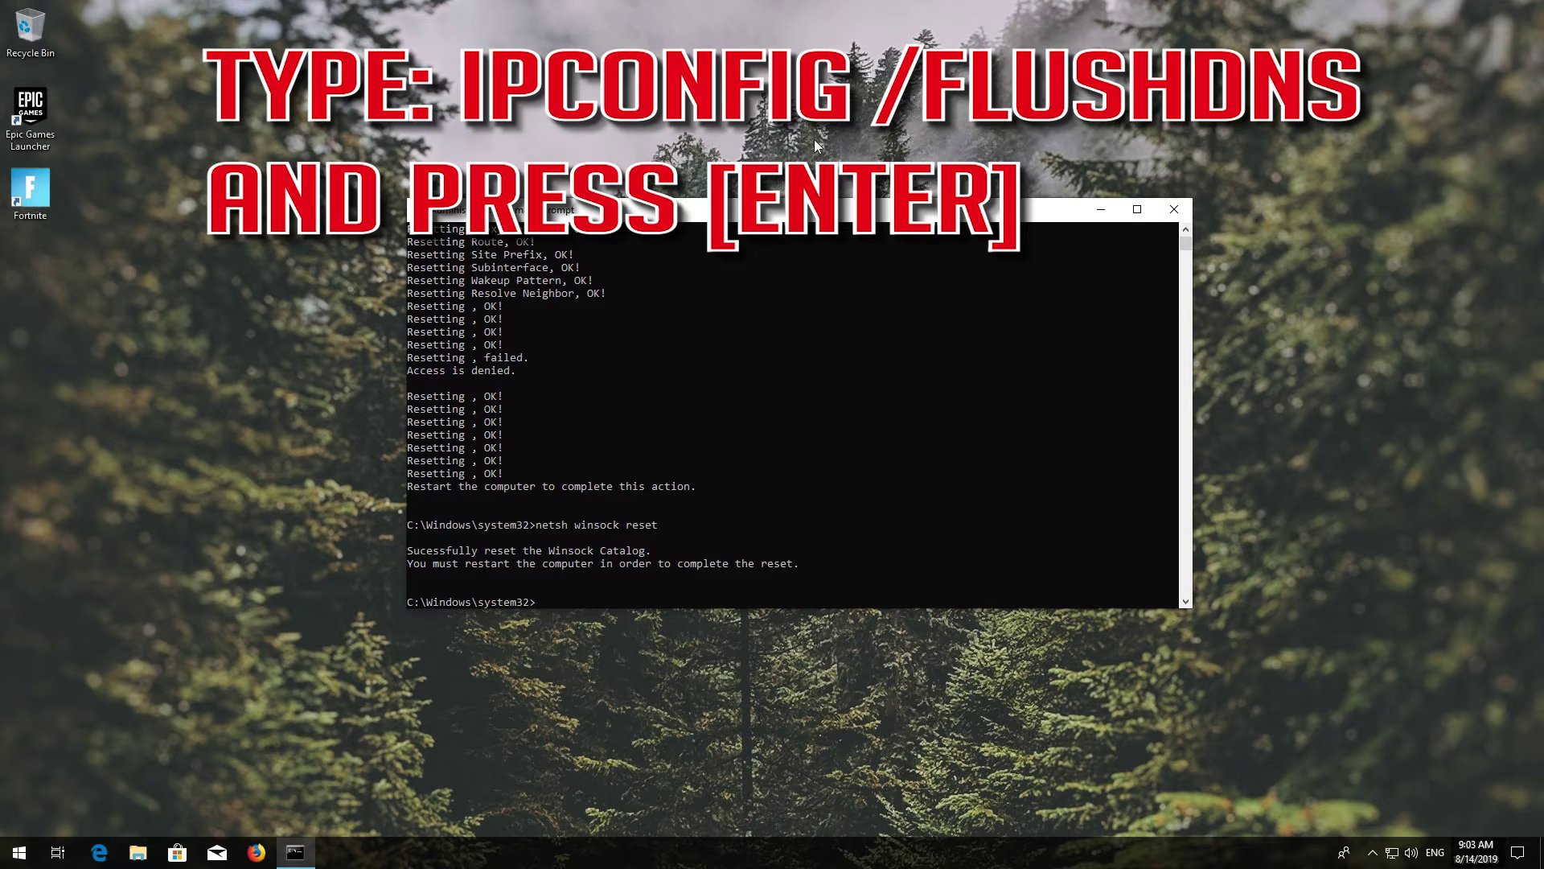
text(ipconfig /flushdns)
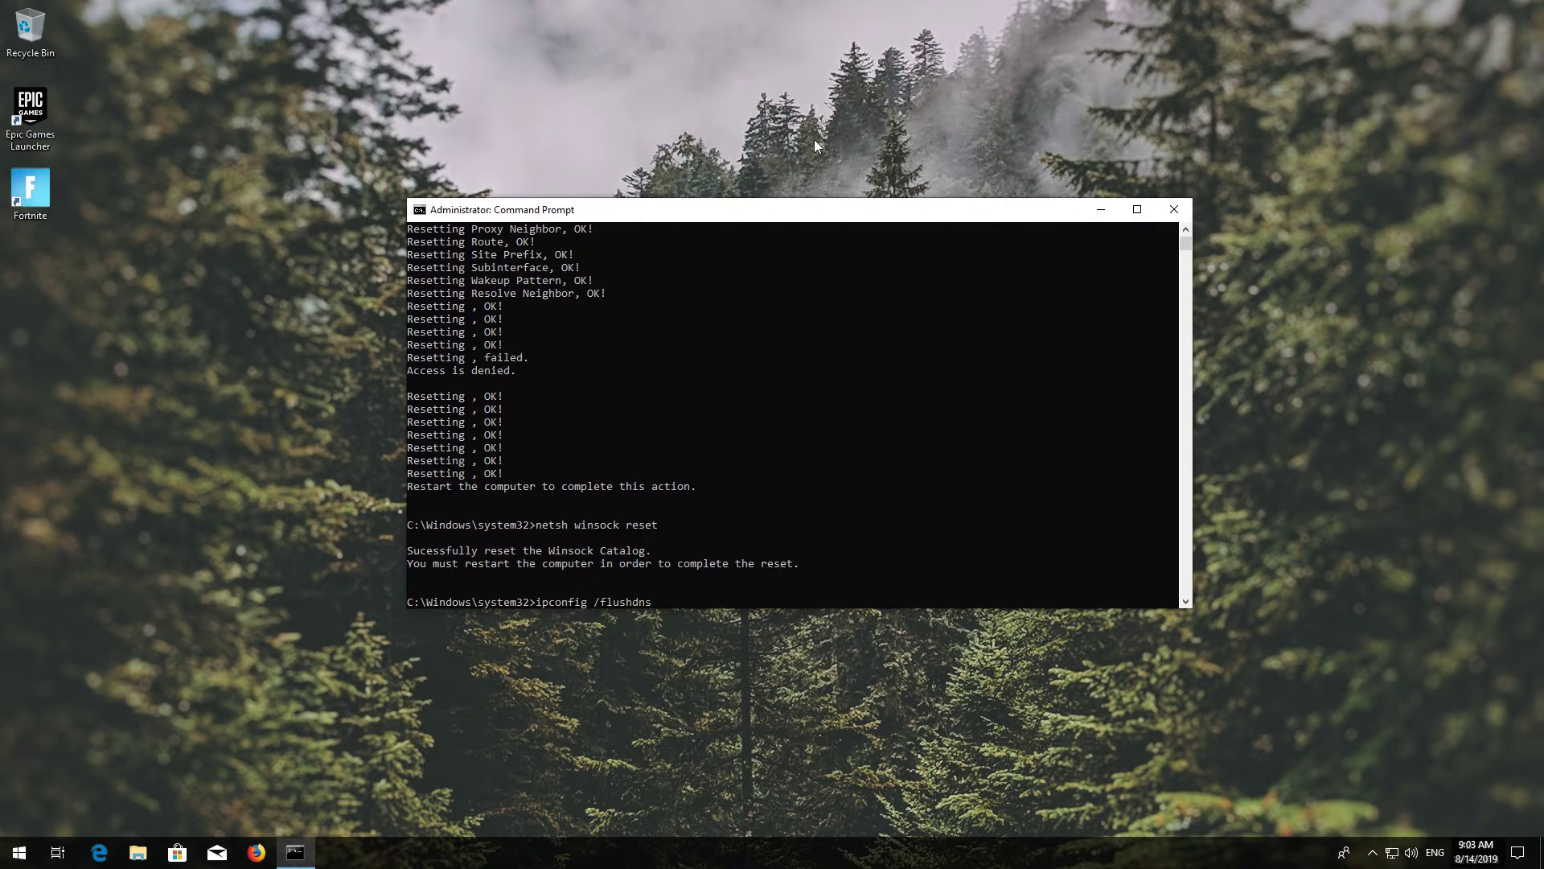
key(Return)
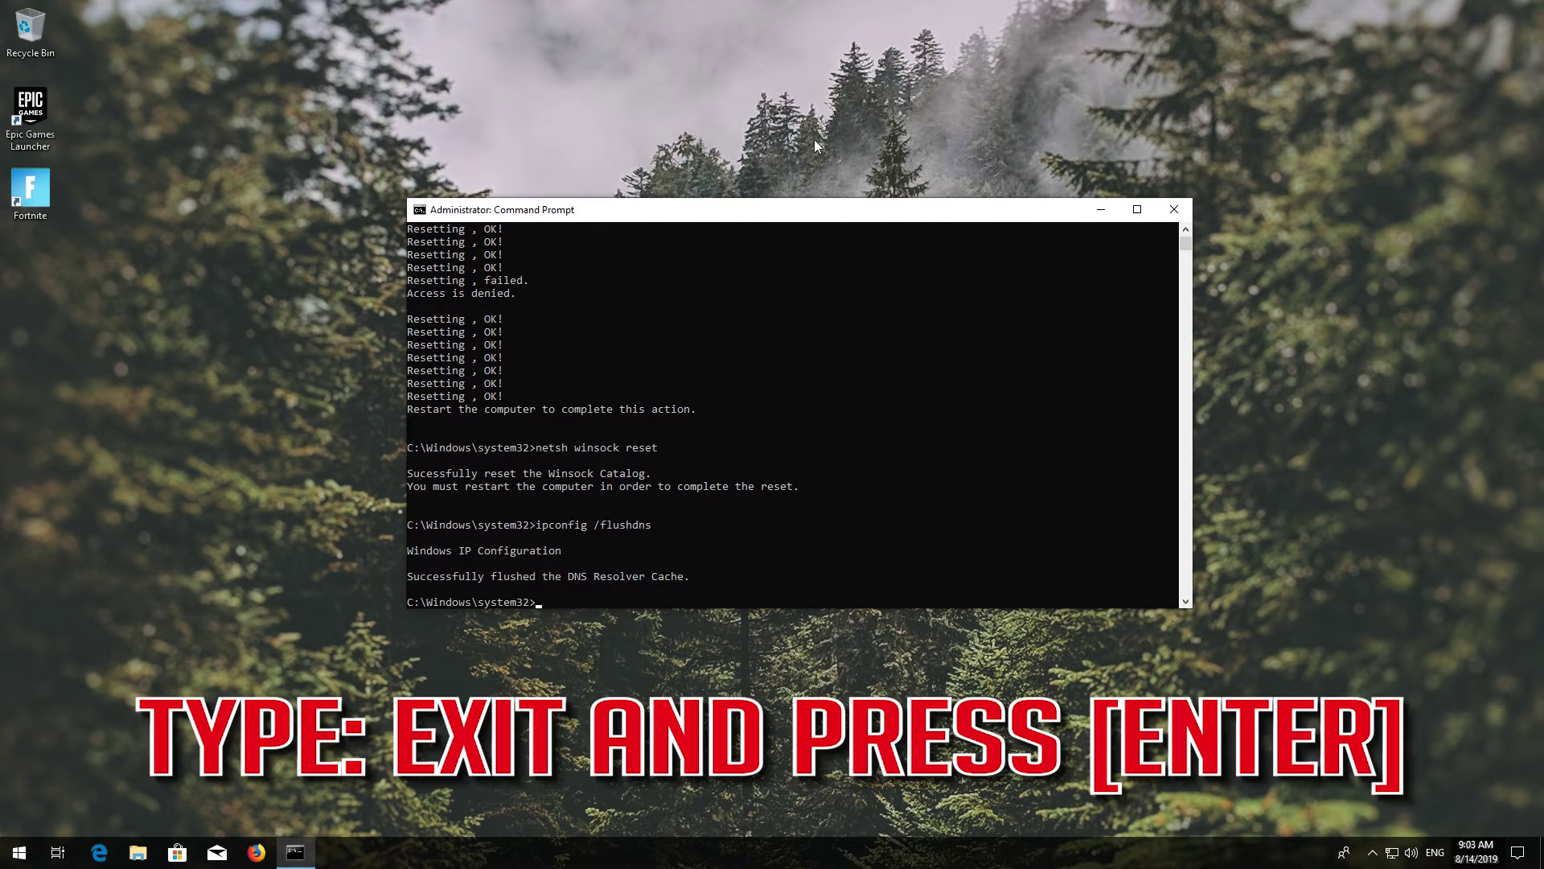
Exit Command Prompt and restart Windows from the Start menu power options
text(exit)
key(Return)
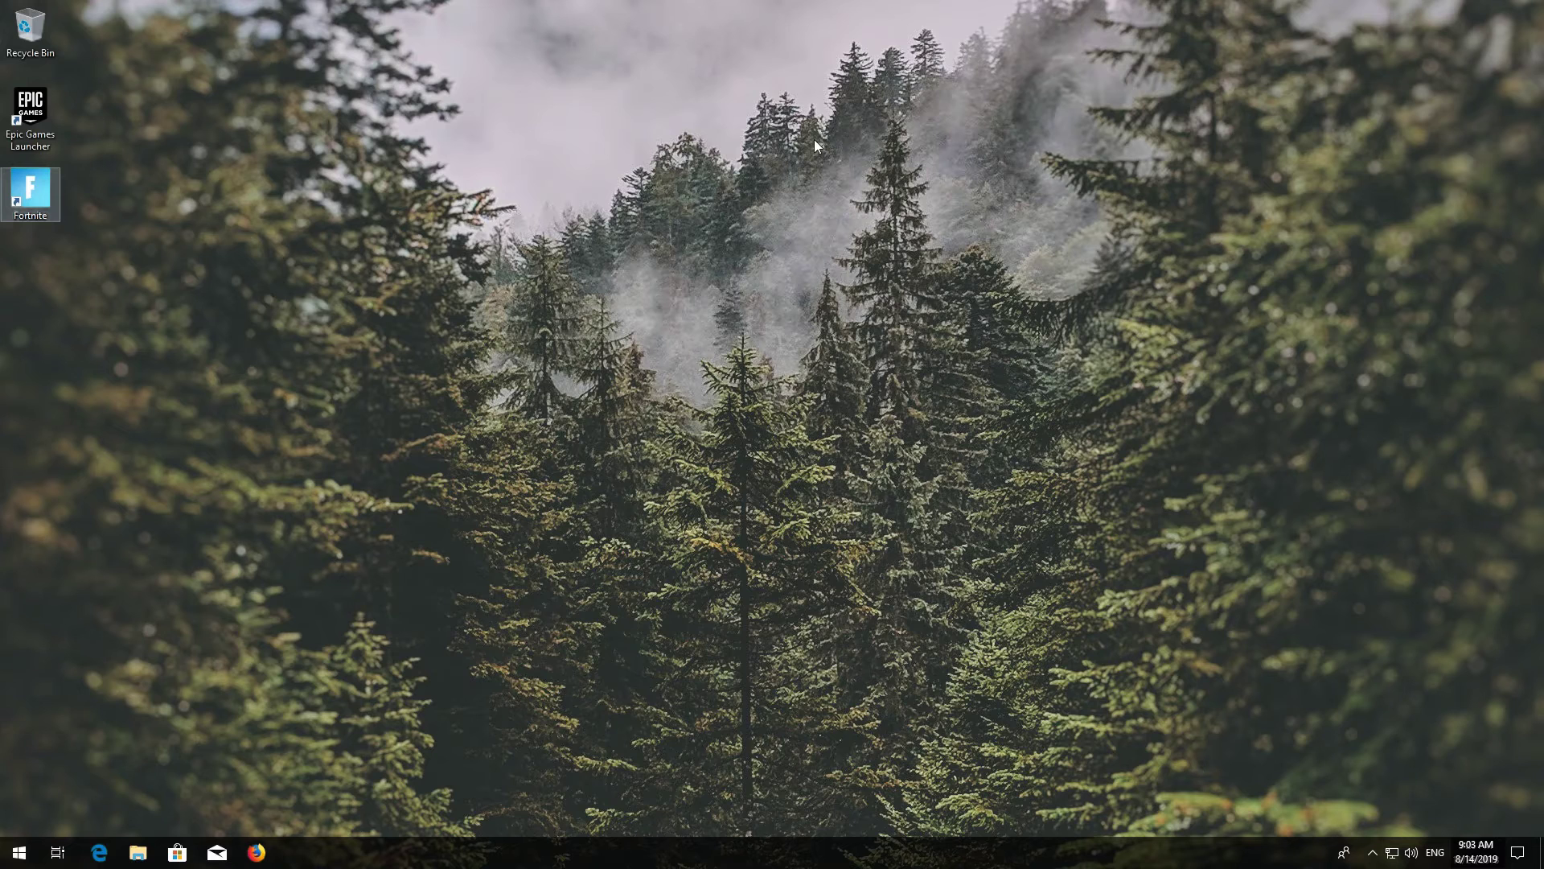
click(4, 857)
click(20, 817)
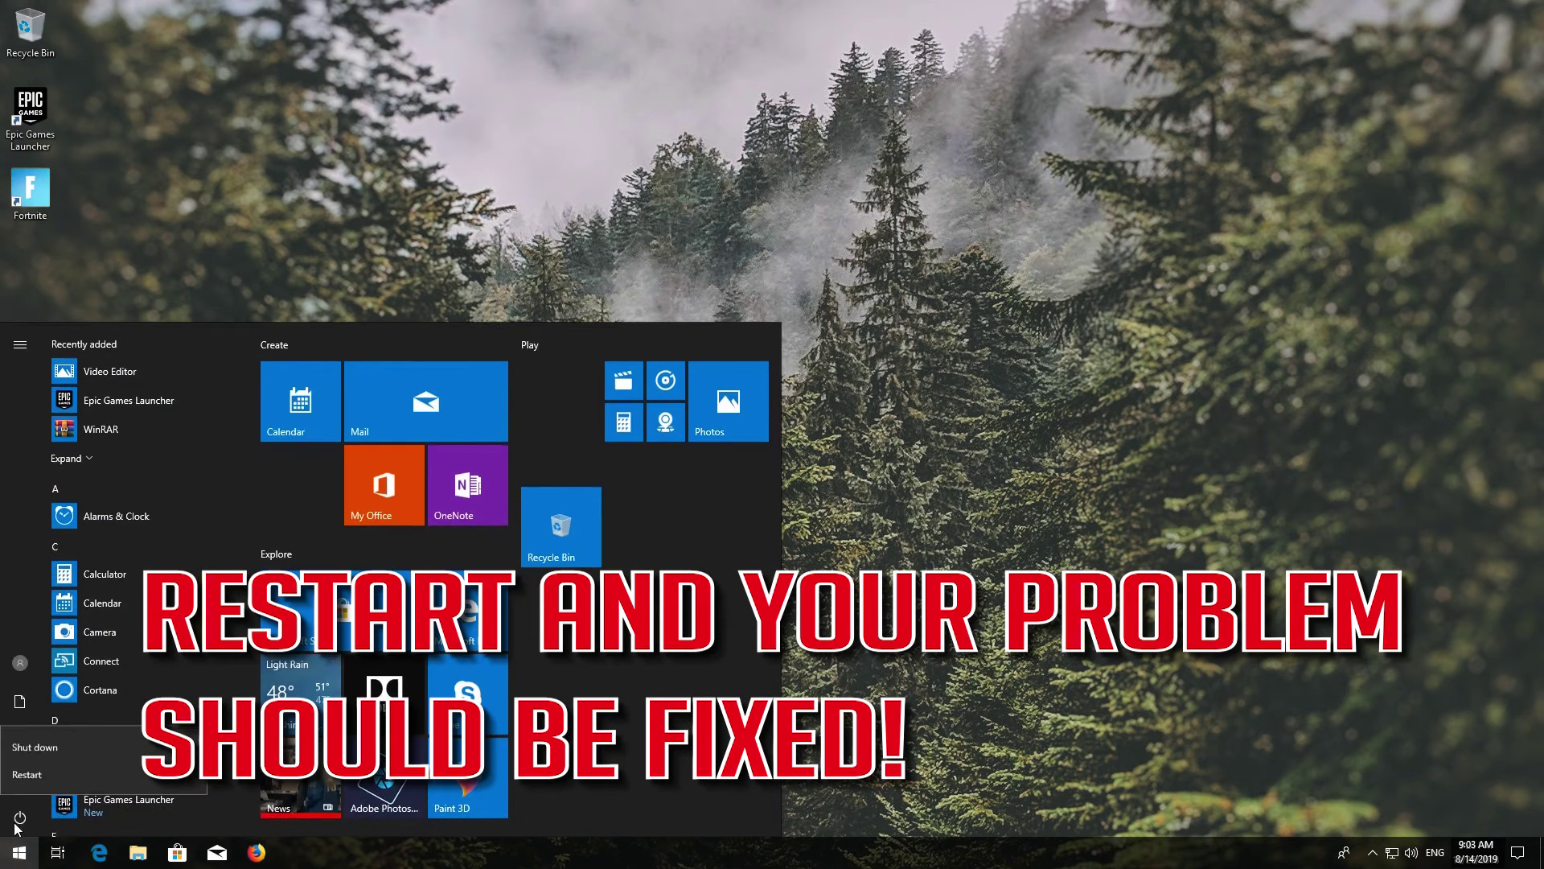
click(24, 777)
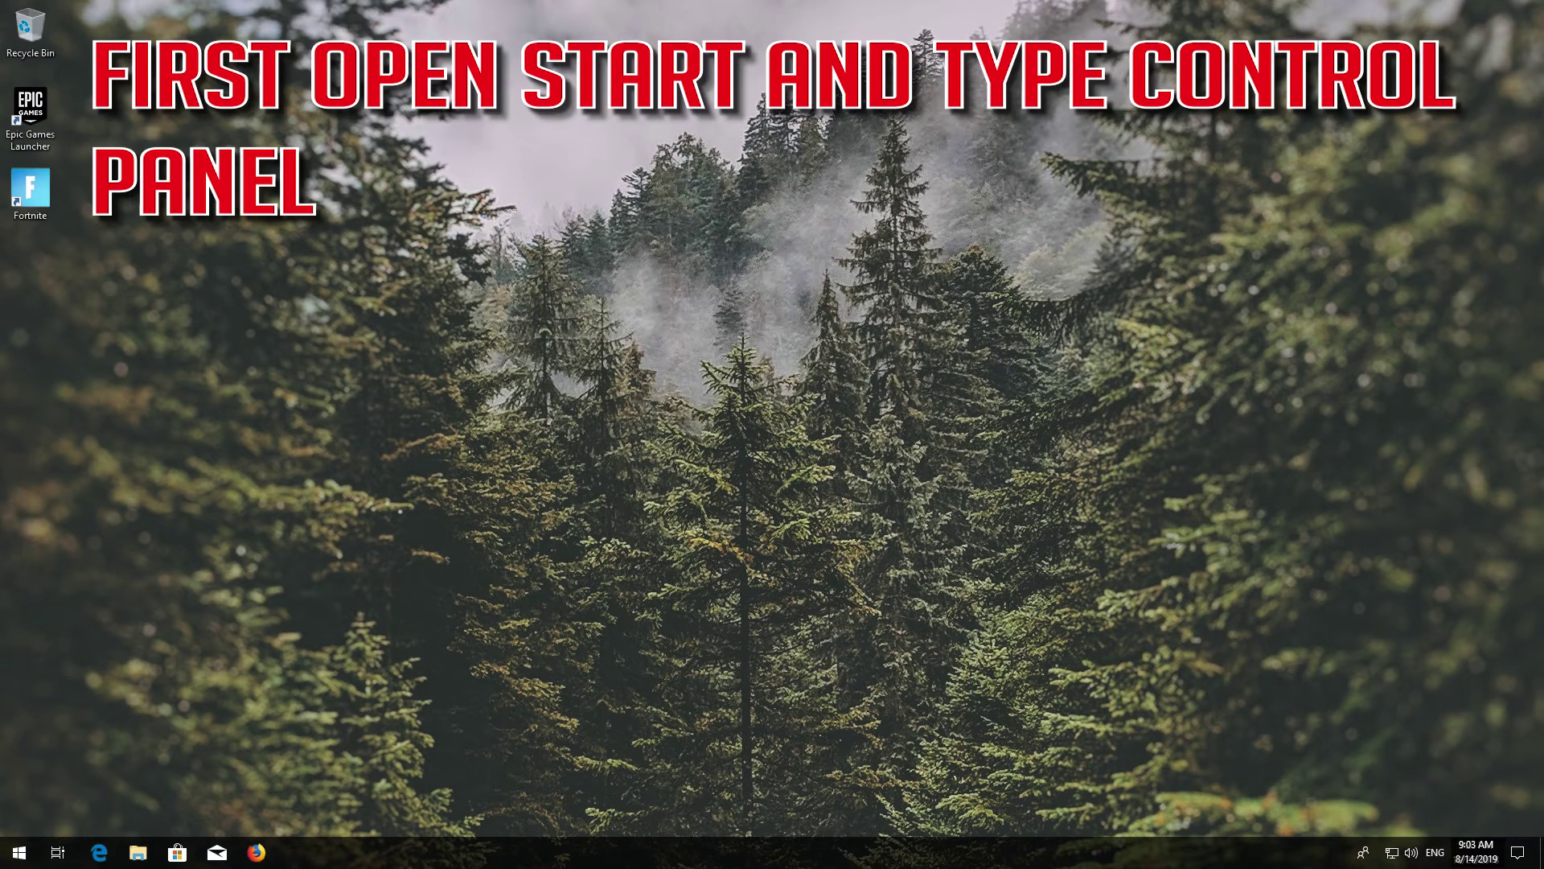
Search 'control panel', launch Control Panel, and open Network and Internet
key(super)
text(control panel)
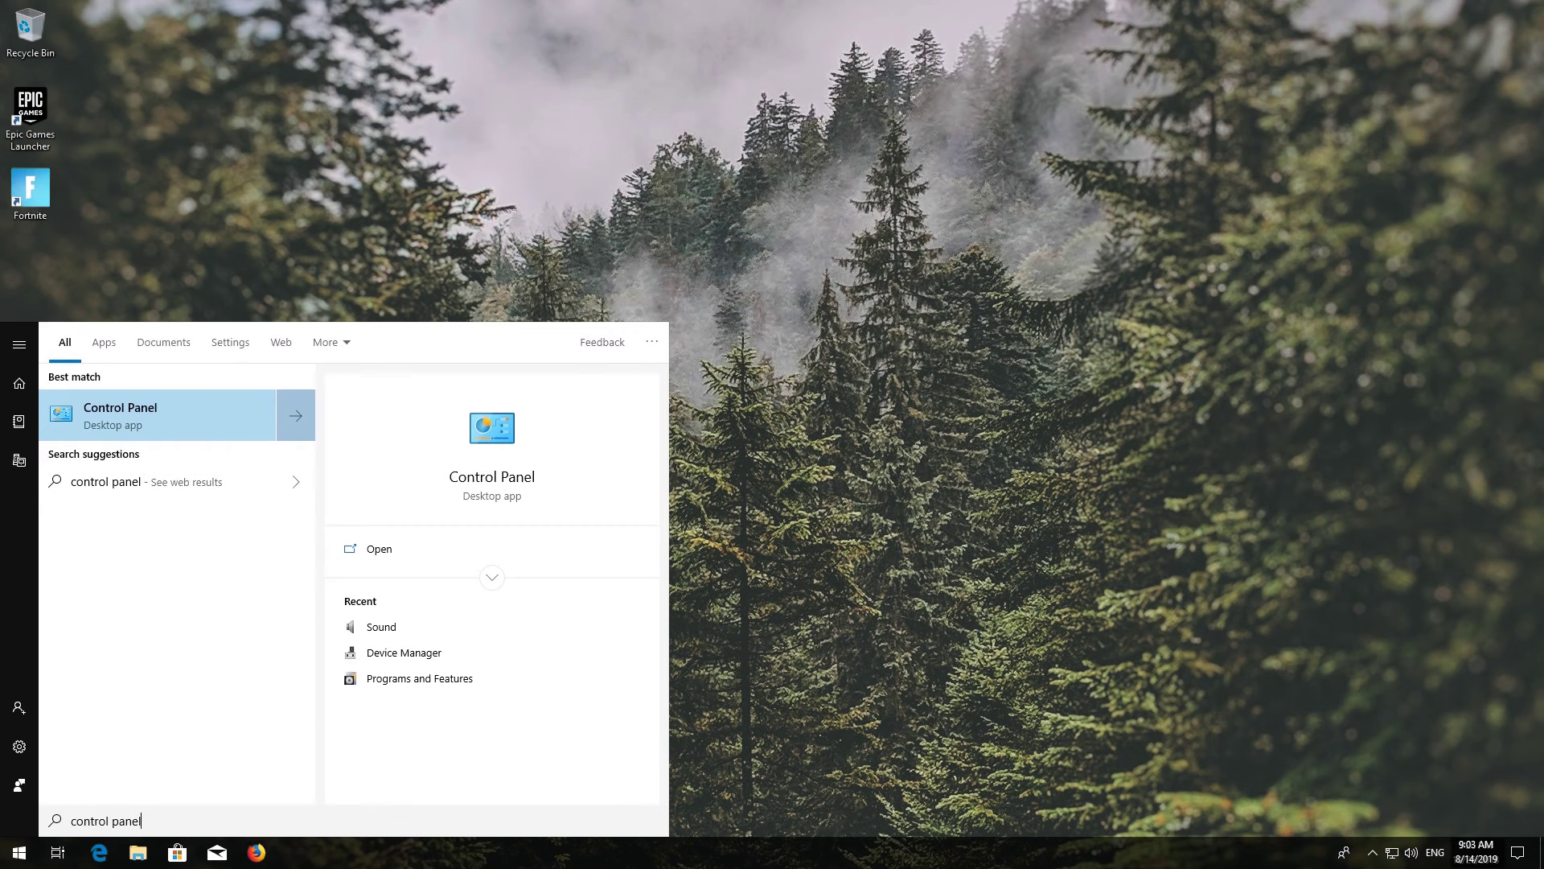
click(69, 399)
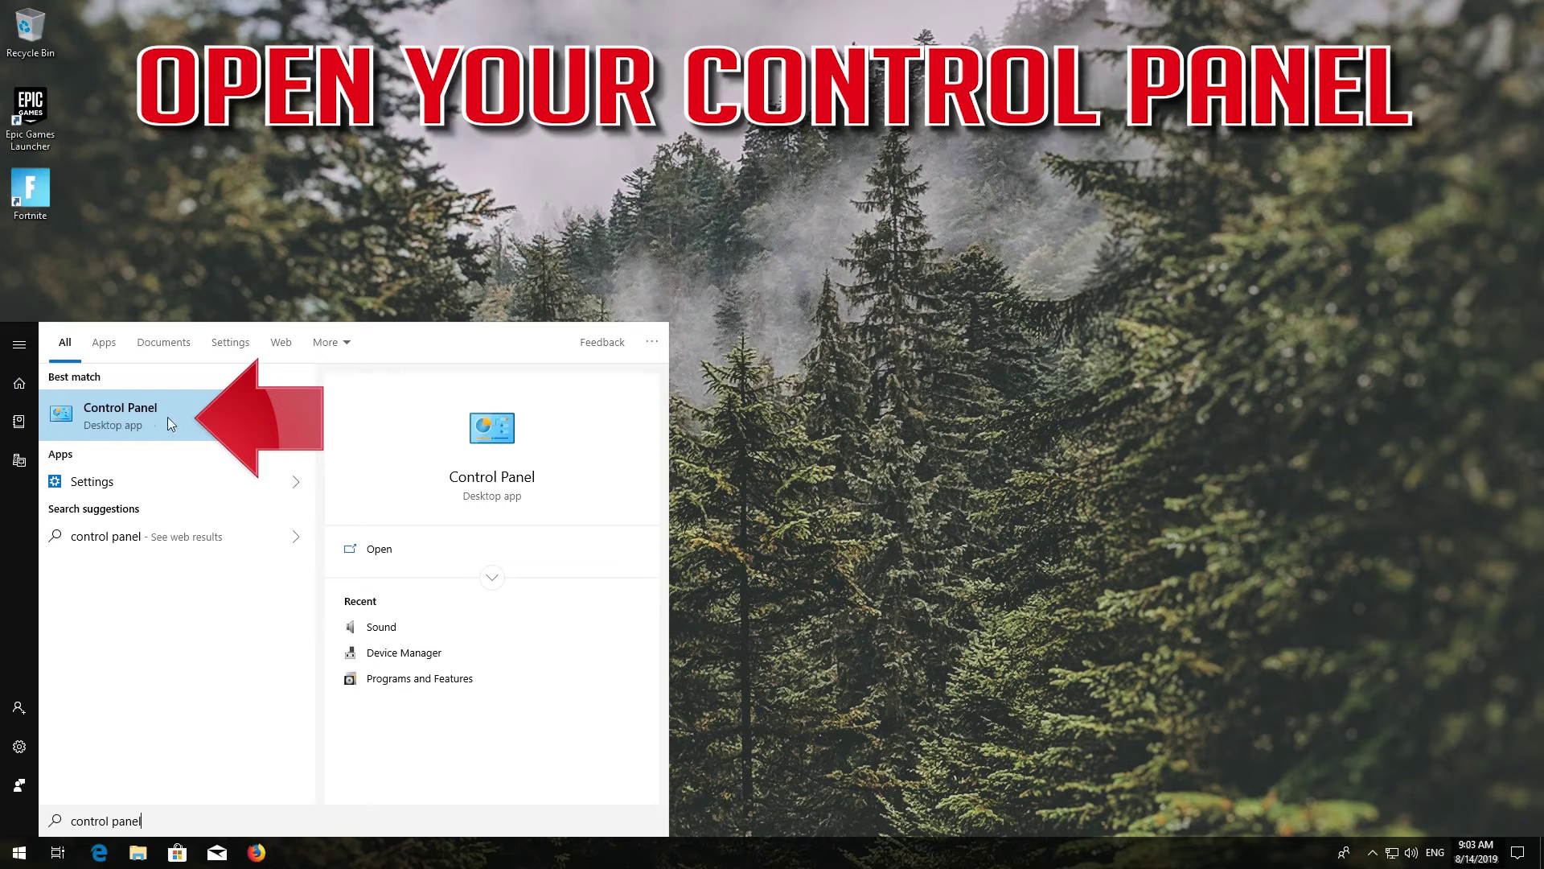
click(168, 415)
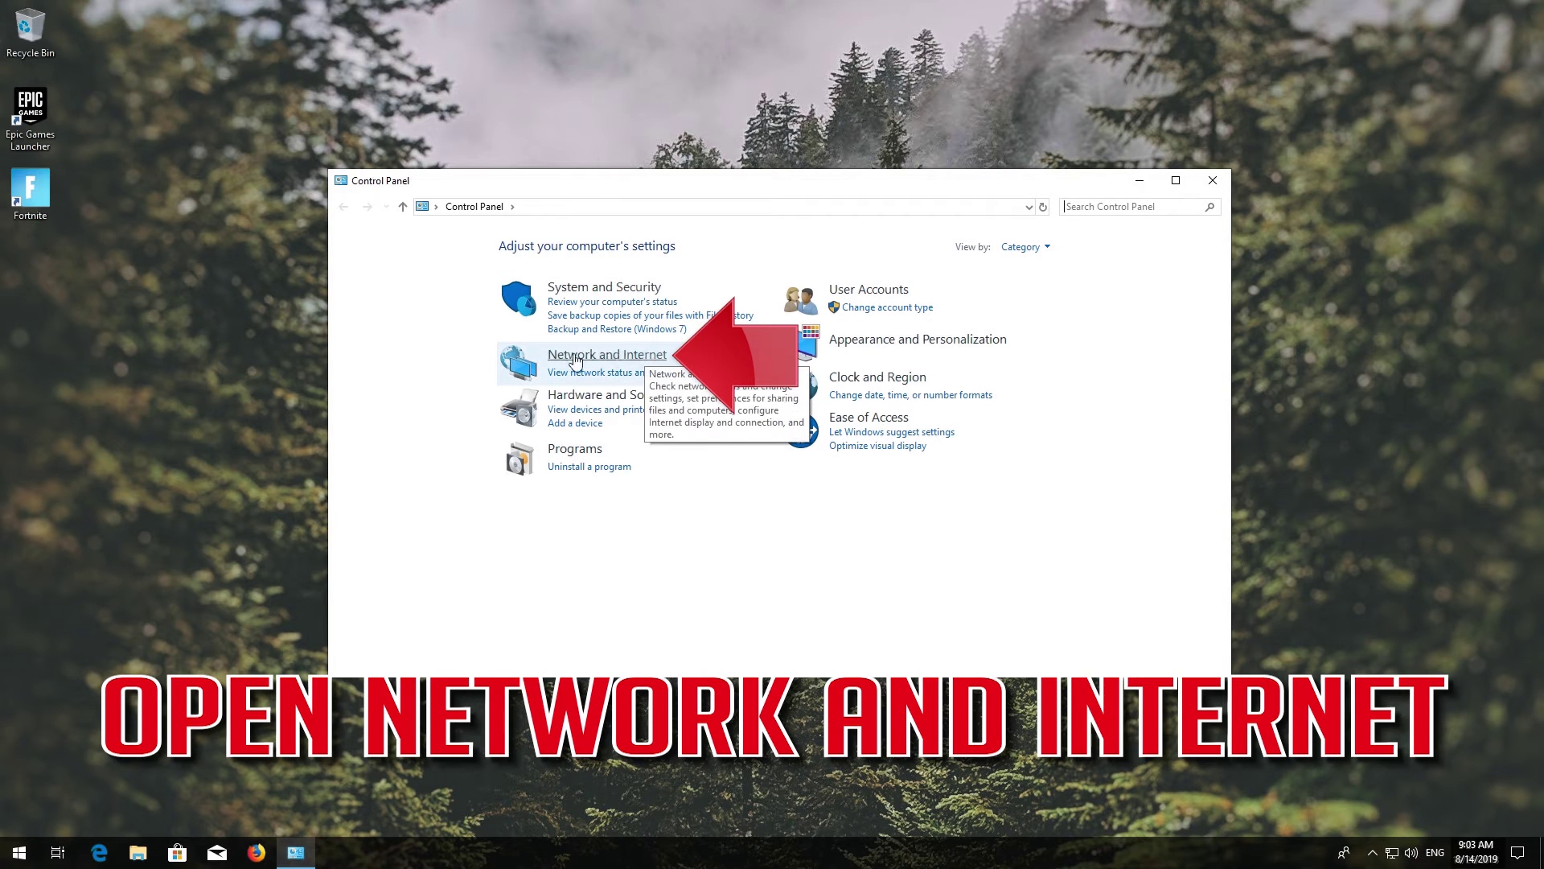
click(634, 363)
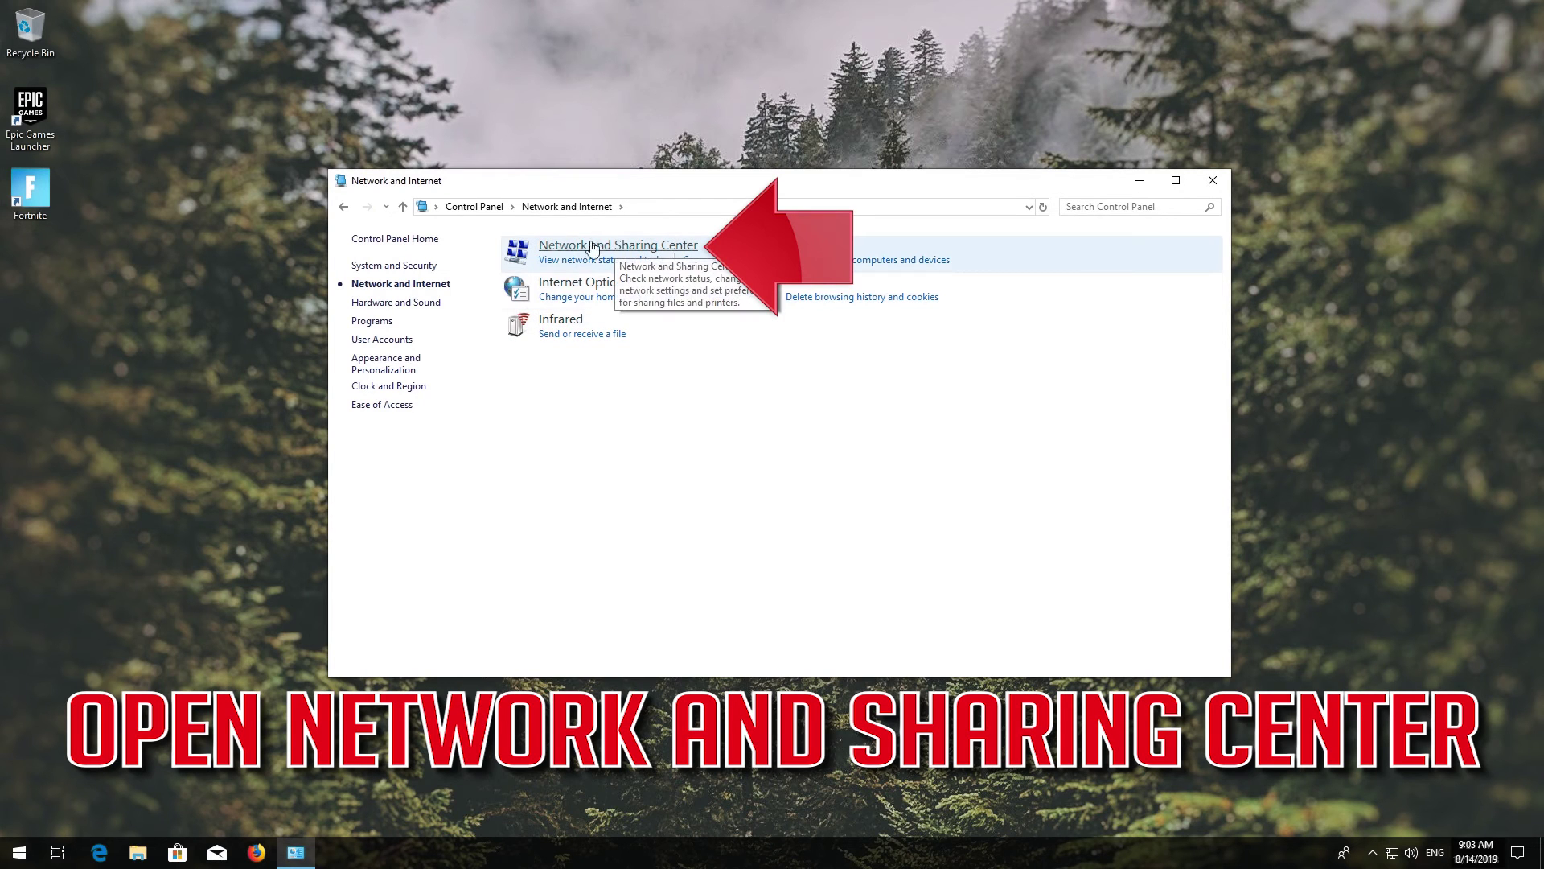
Disable the Ethernet connection from its status dialog in Network and Sharing Center
click(656, 246)
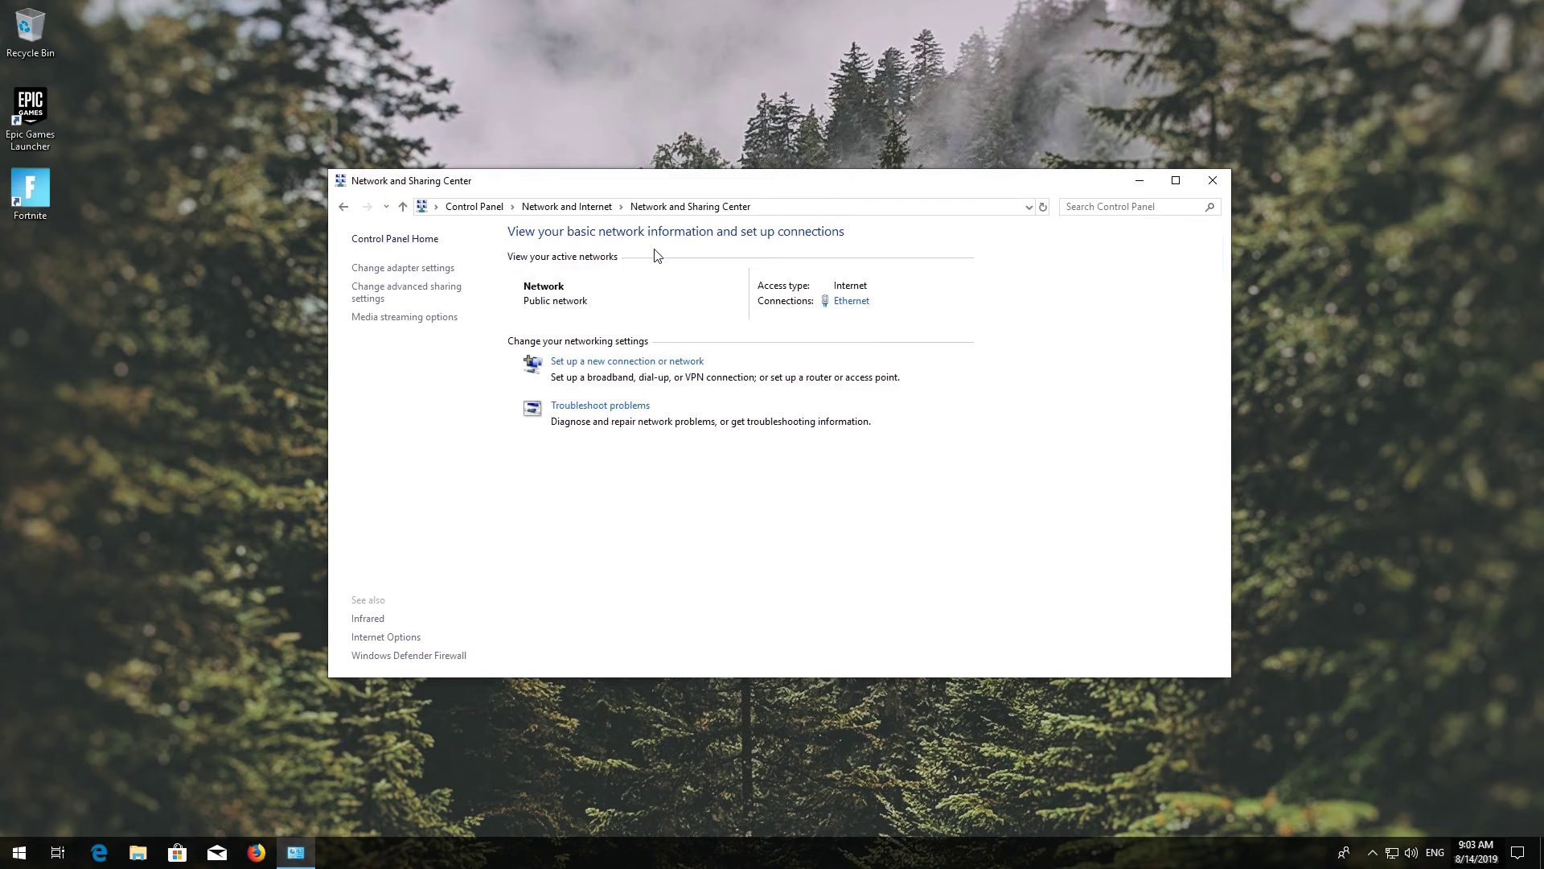
click(851, 301)
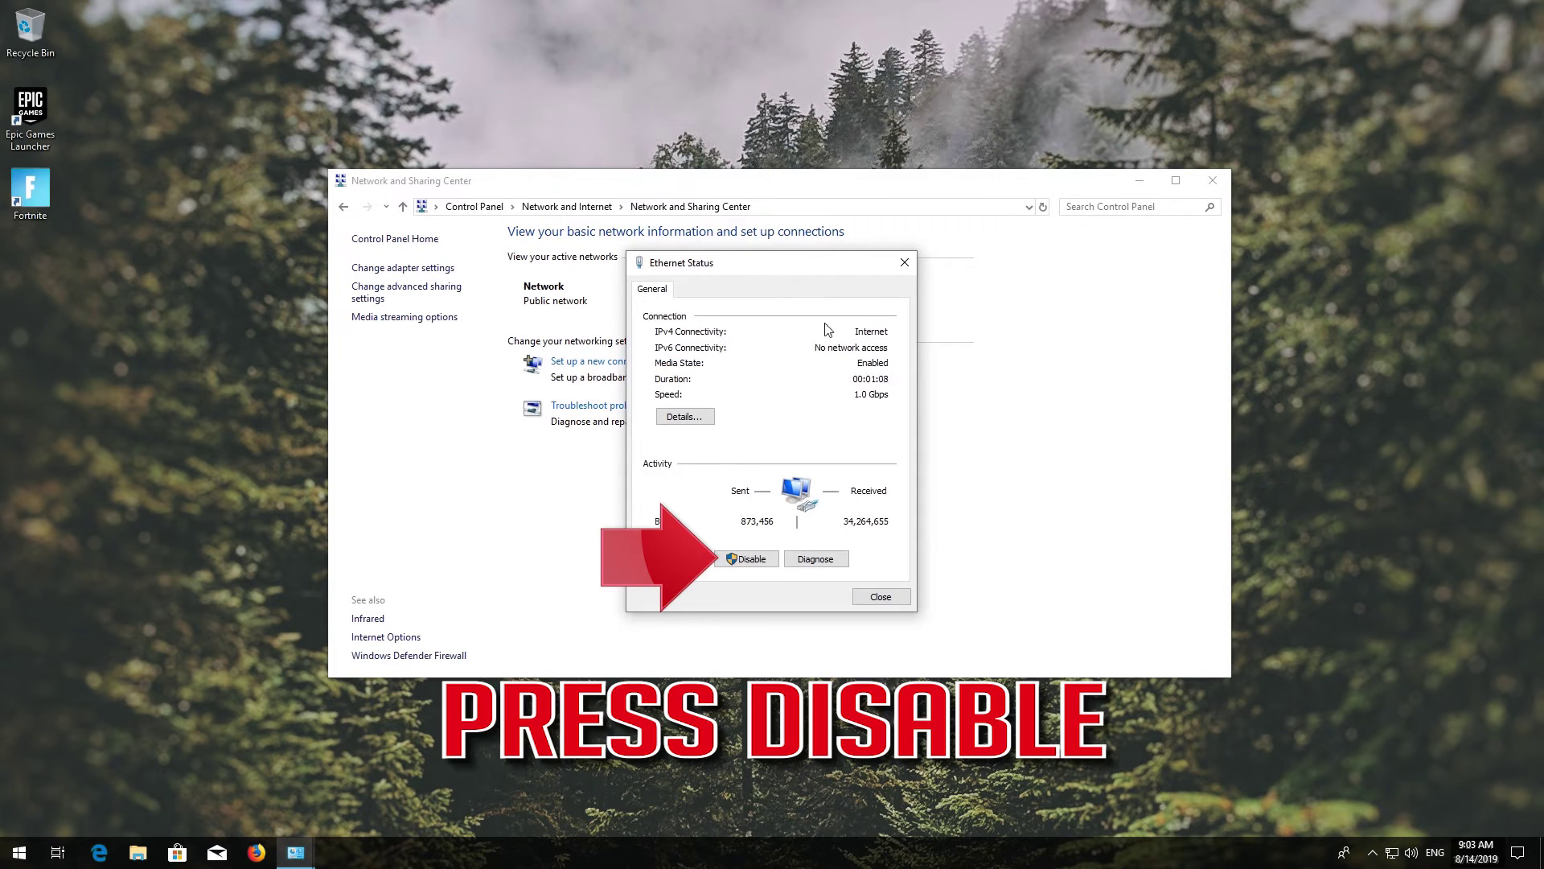
click(740, 558)
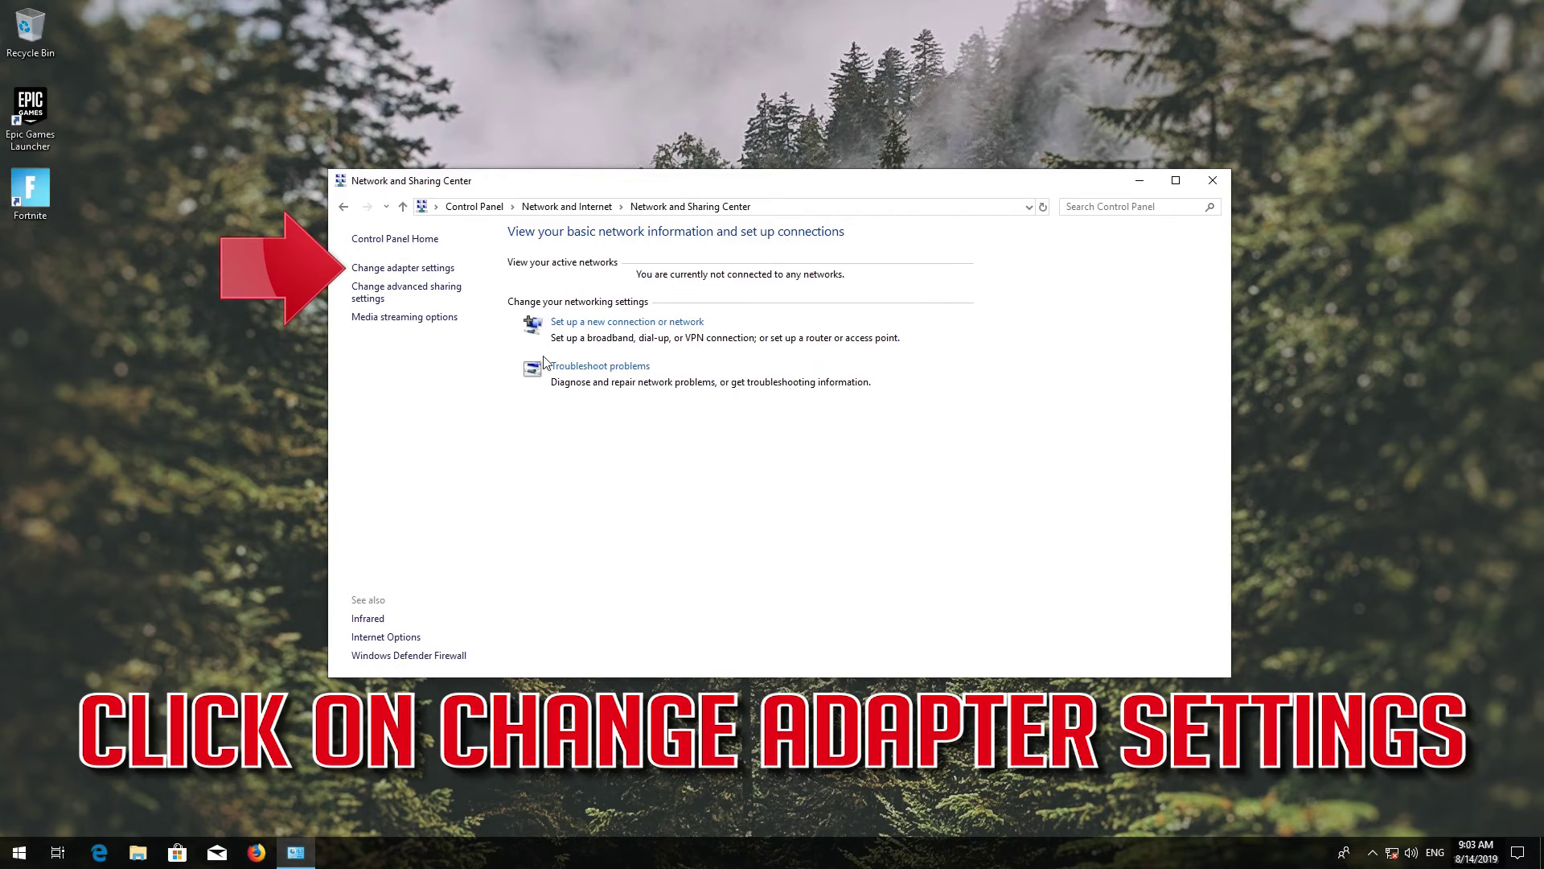
Enable the Ethernet adapter under Change adapter settings, then close Network Connections
click(400, 269)
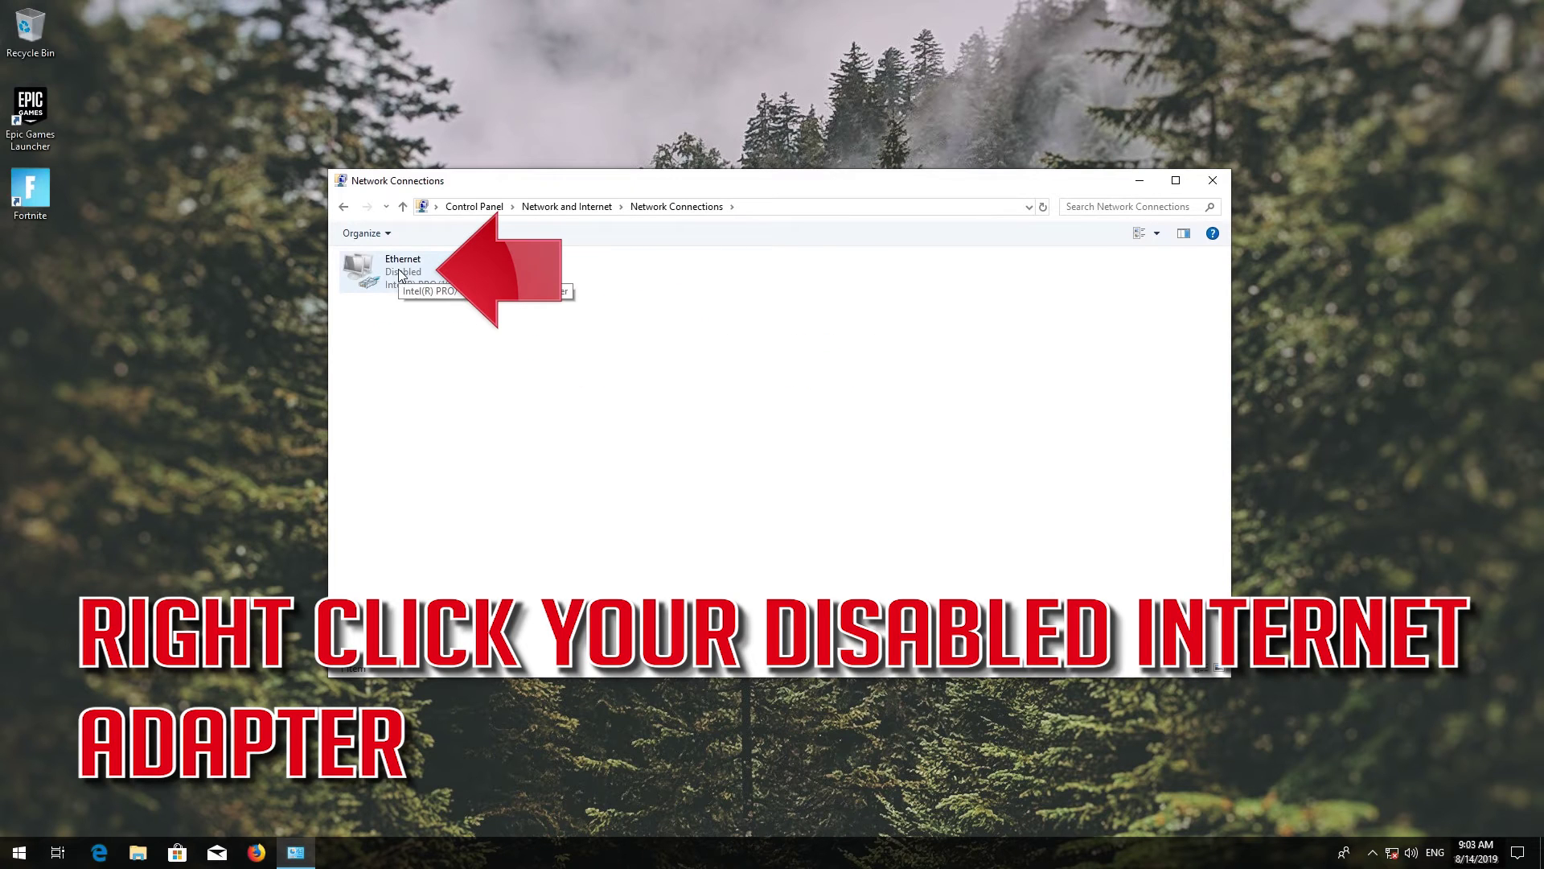
click(401, 272)
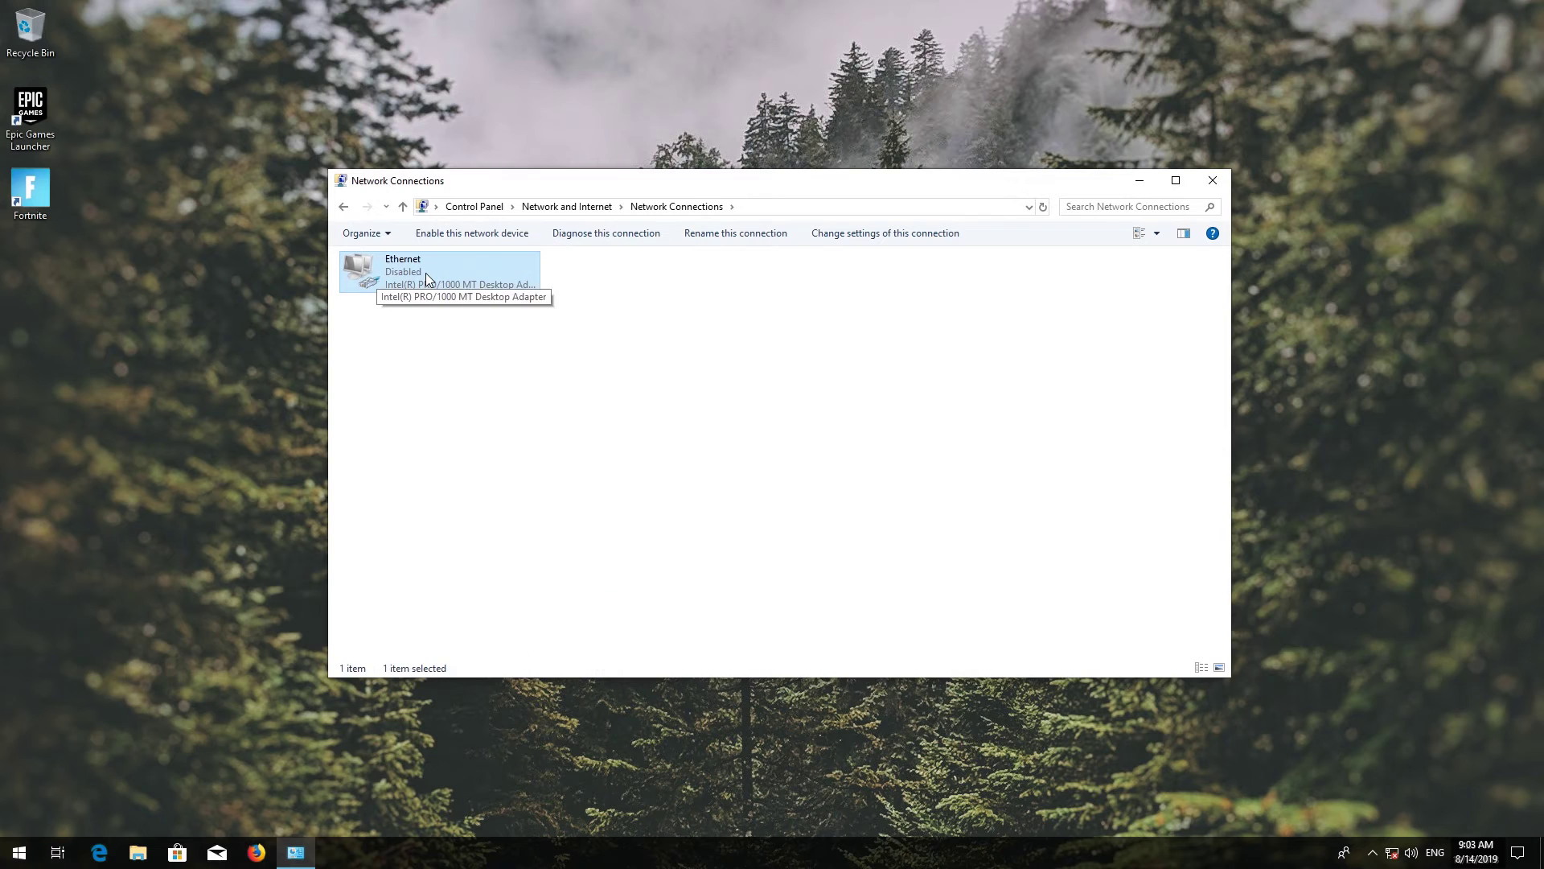
right_click(426, 272)
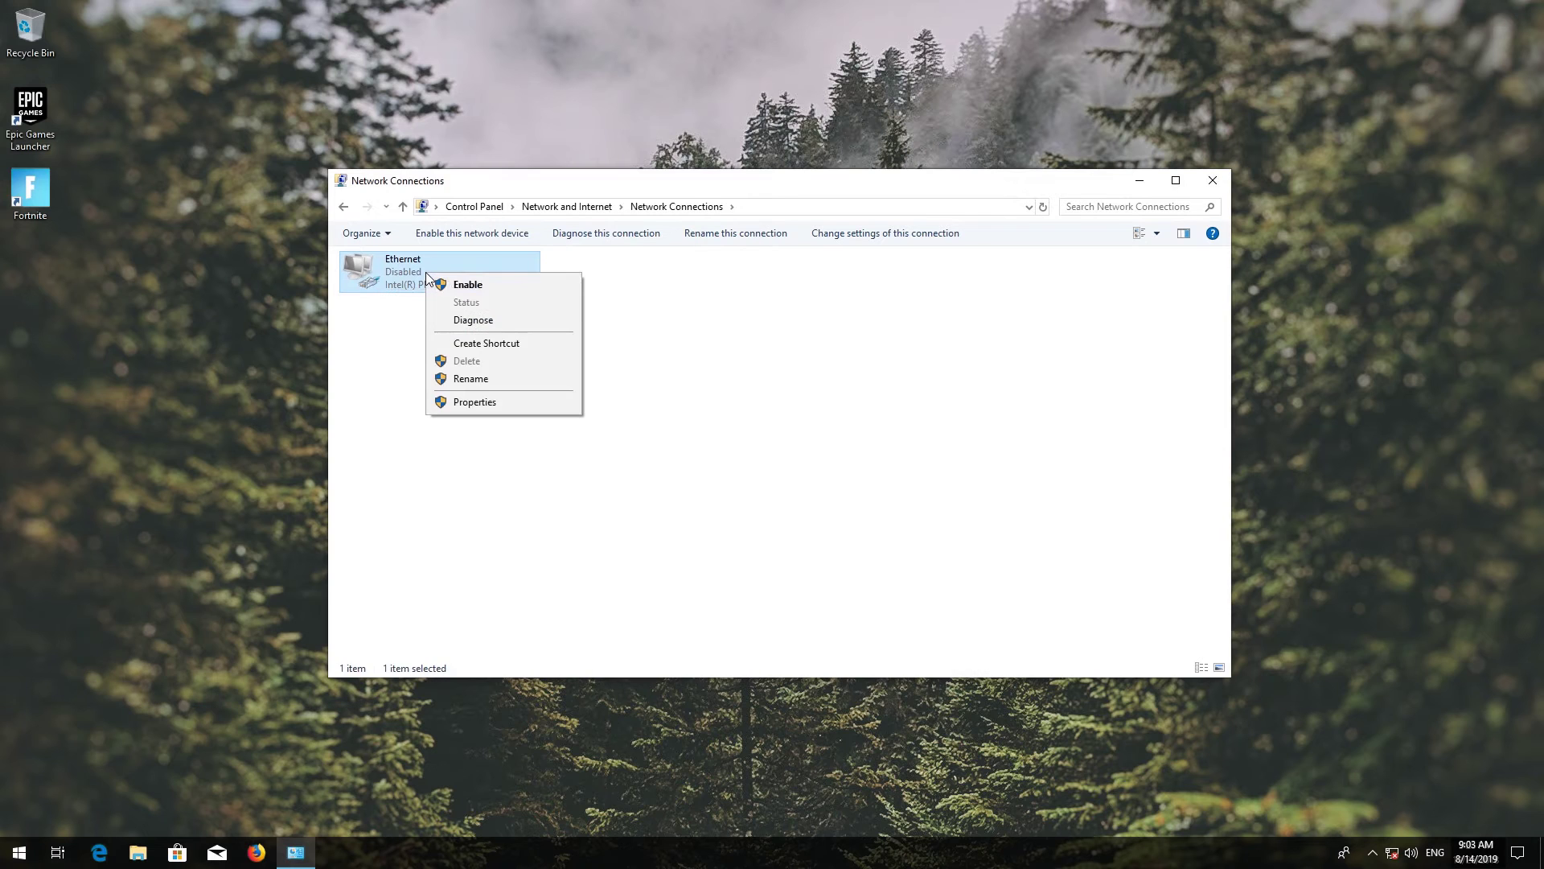
click(495, 286)
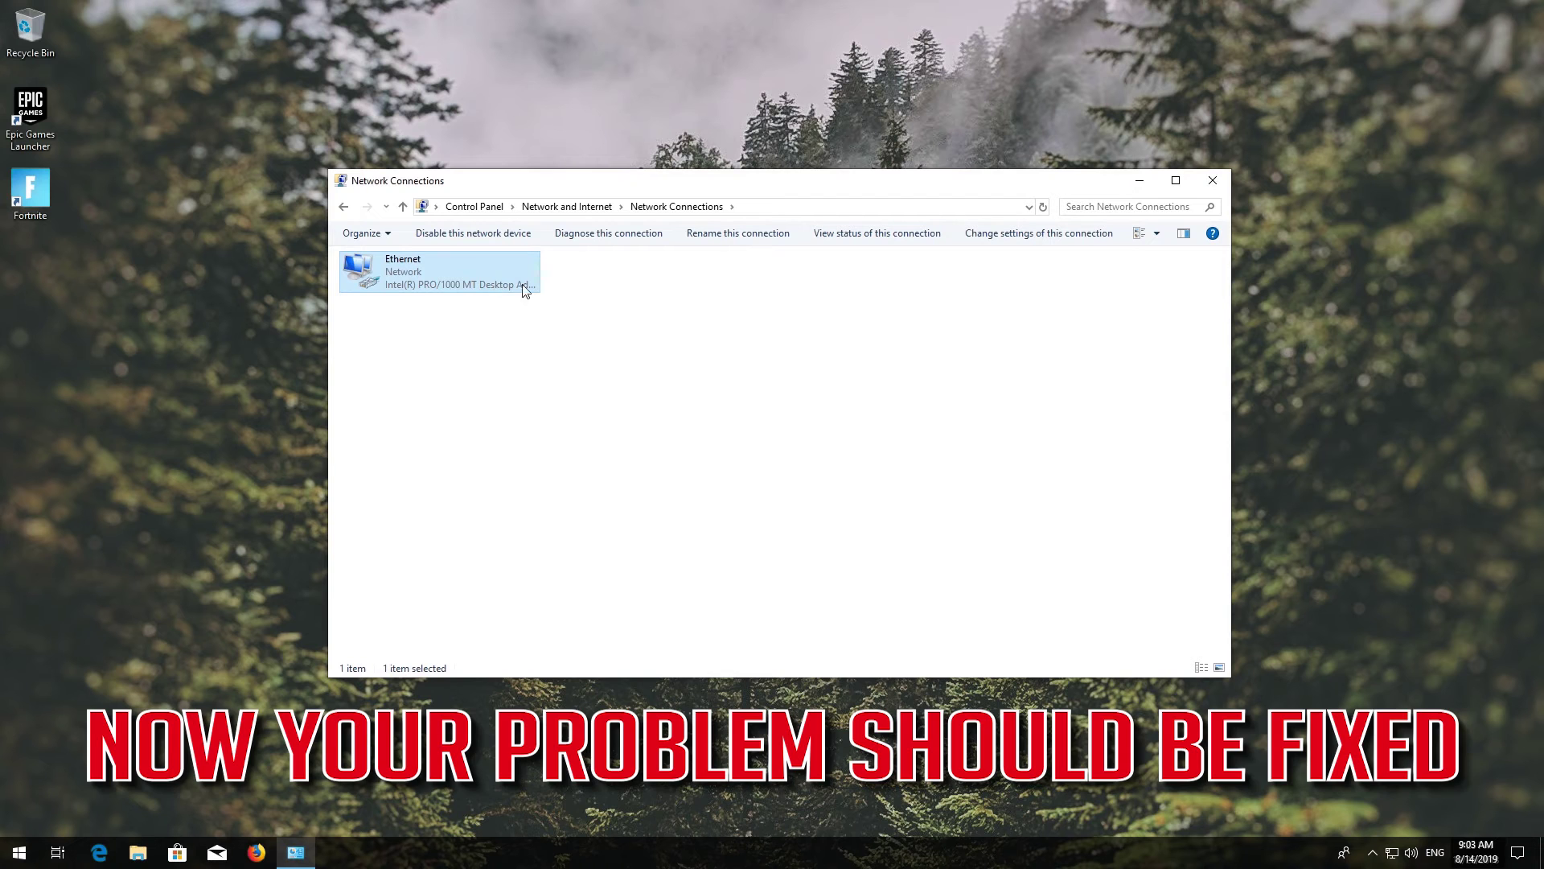
click(1205, 181)
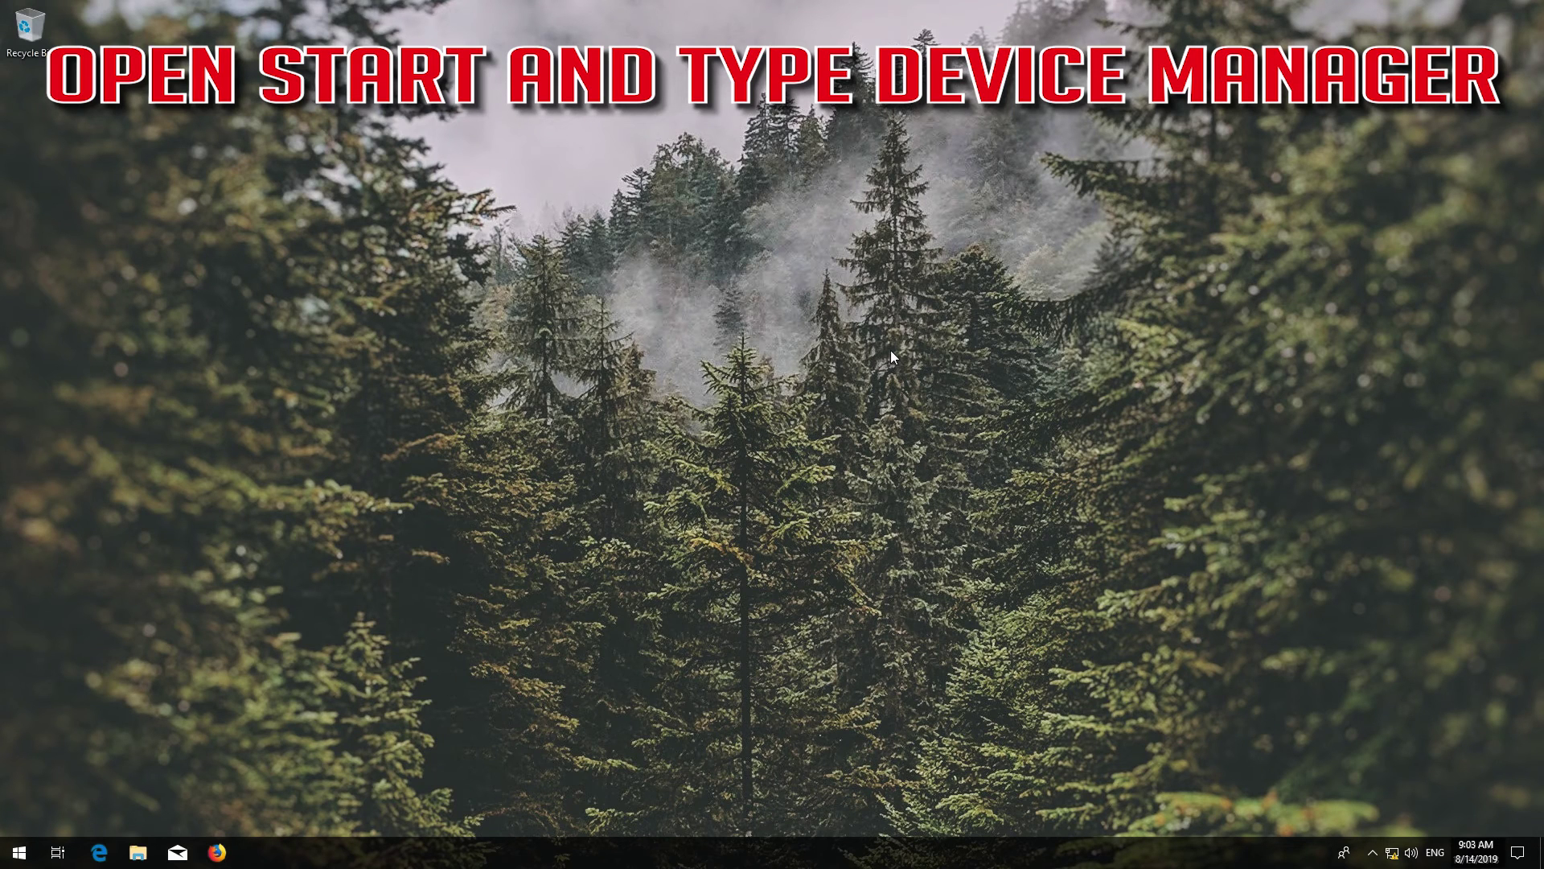
Search Start for 'device manager' and launch the Device Manager best match
key(super)
text(device manager)
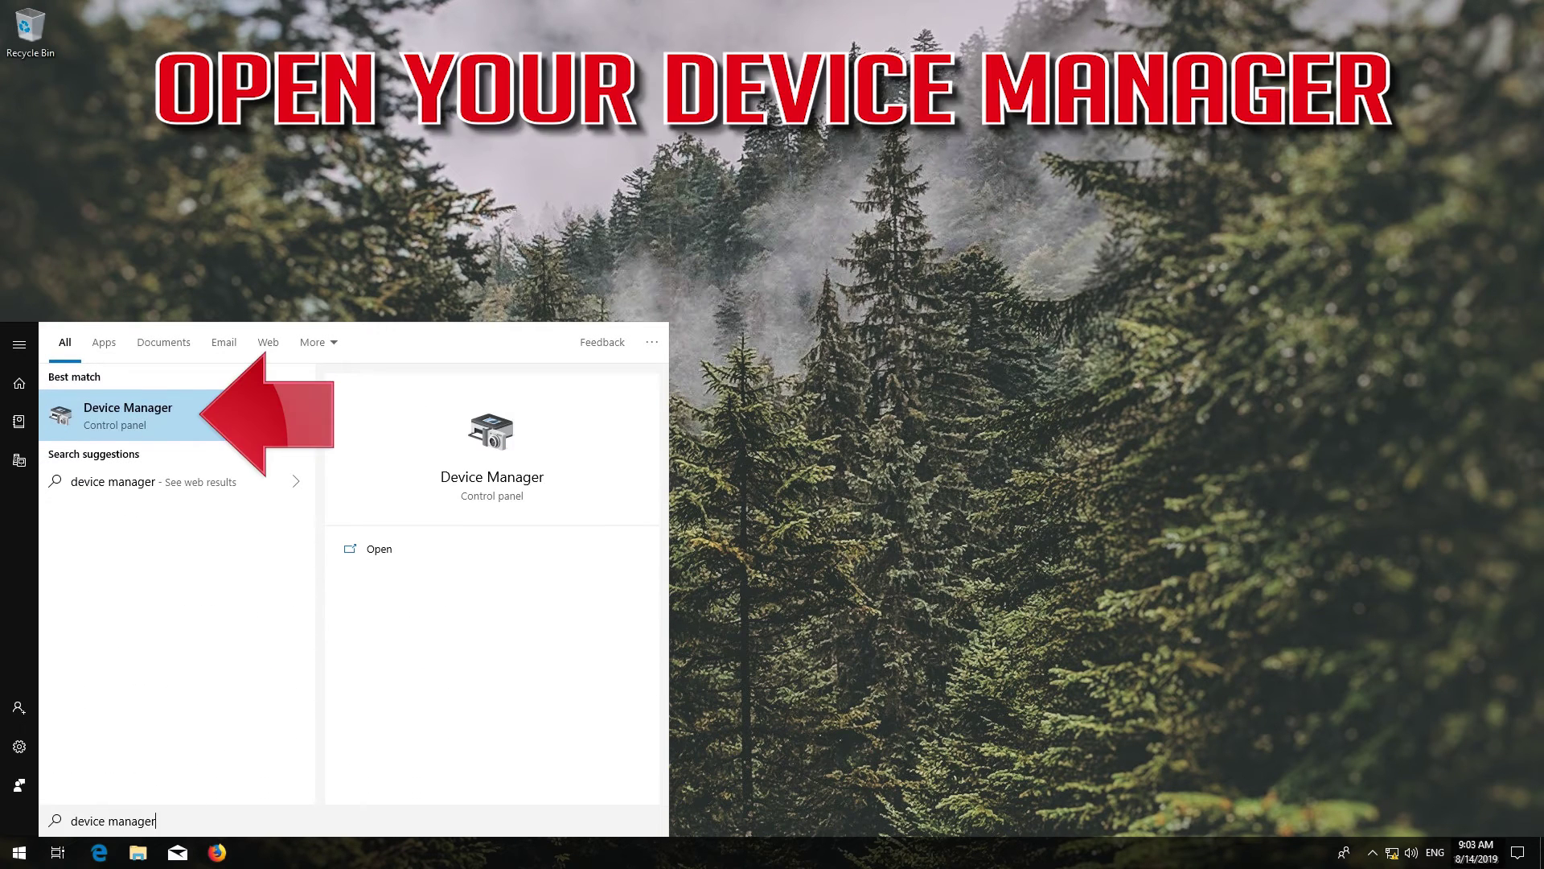
click(157, 415)
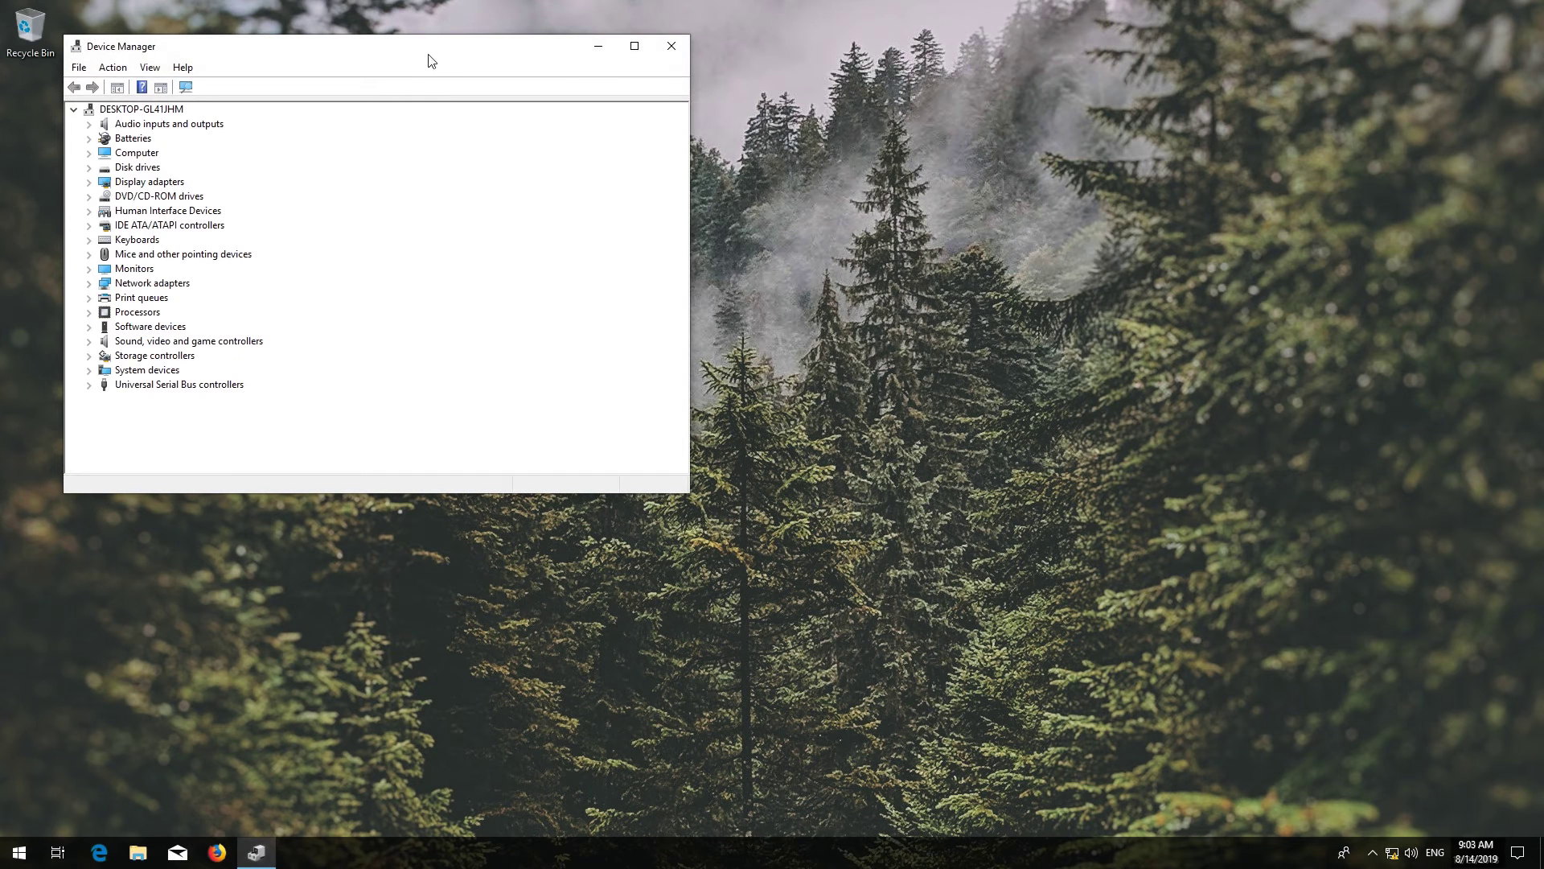
Uninstall the Intel(R) PRO/1000 MT Desktop Adapter under Network adapters and confirm the removal
drag(427, 58, 758, 154)
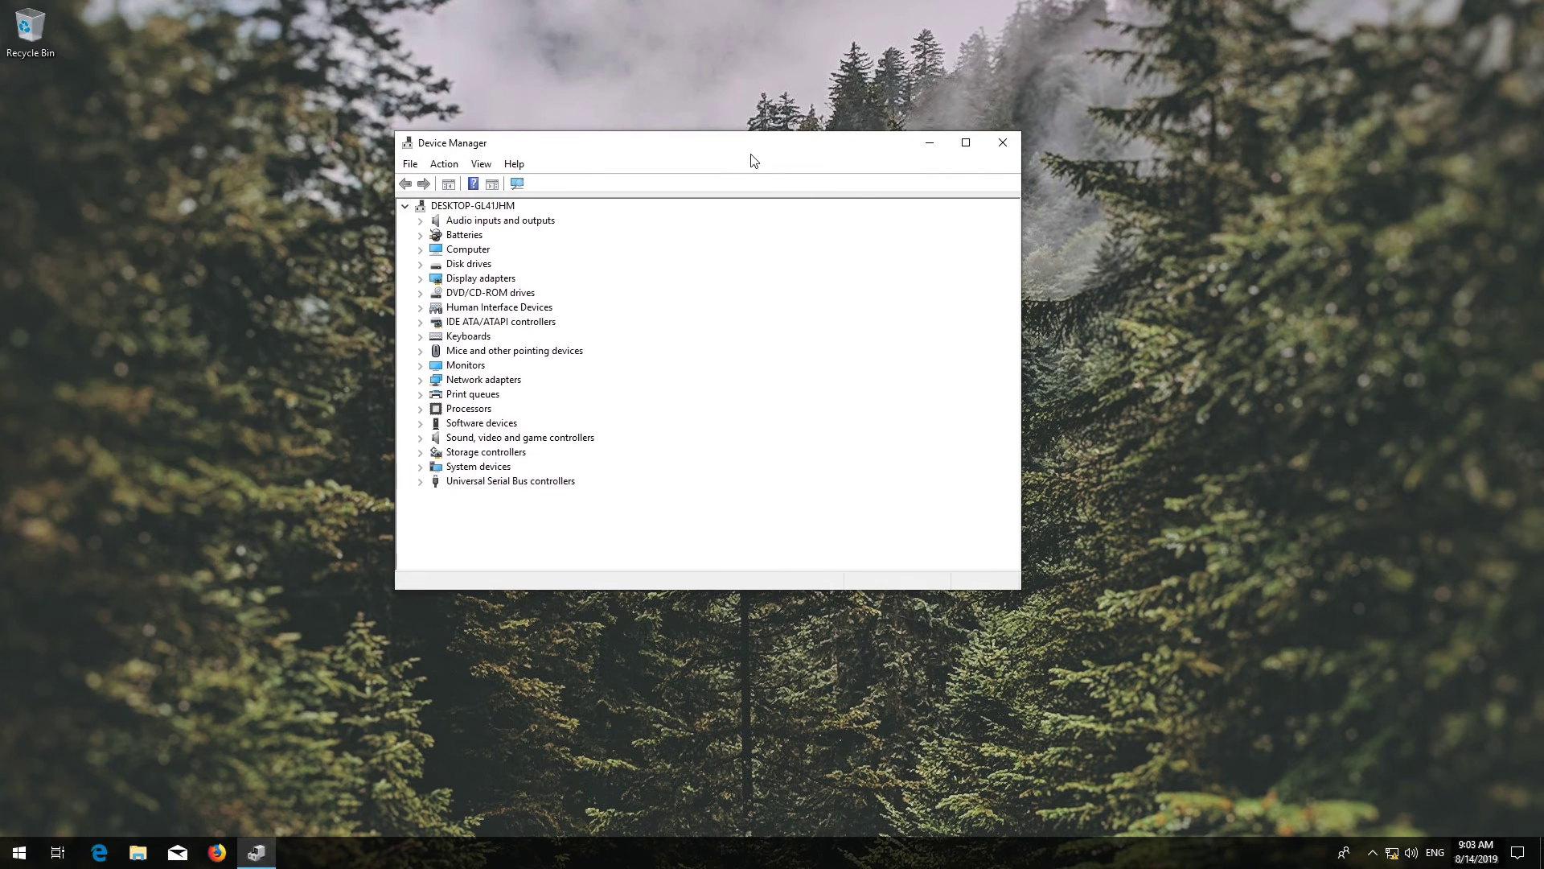
click(456, 382)
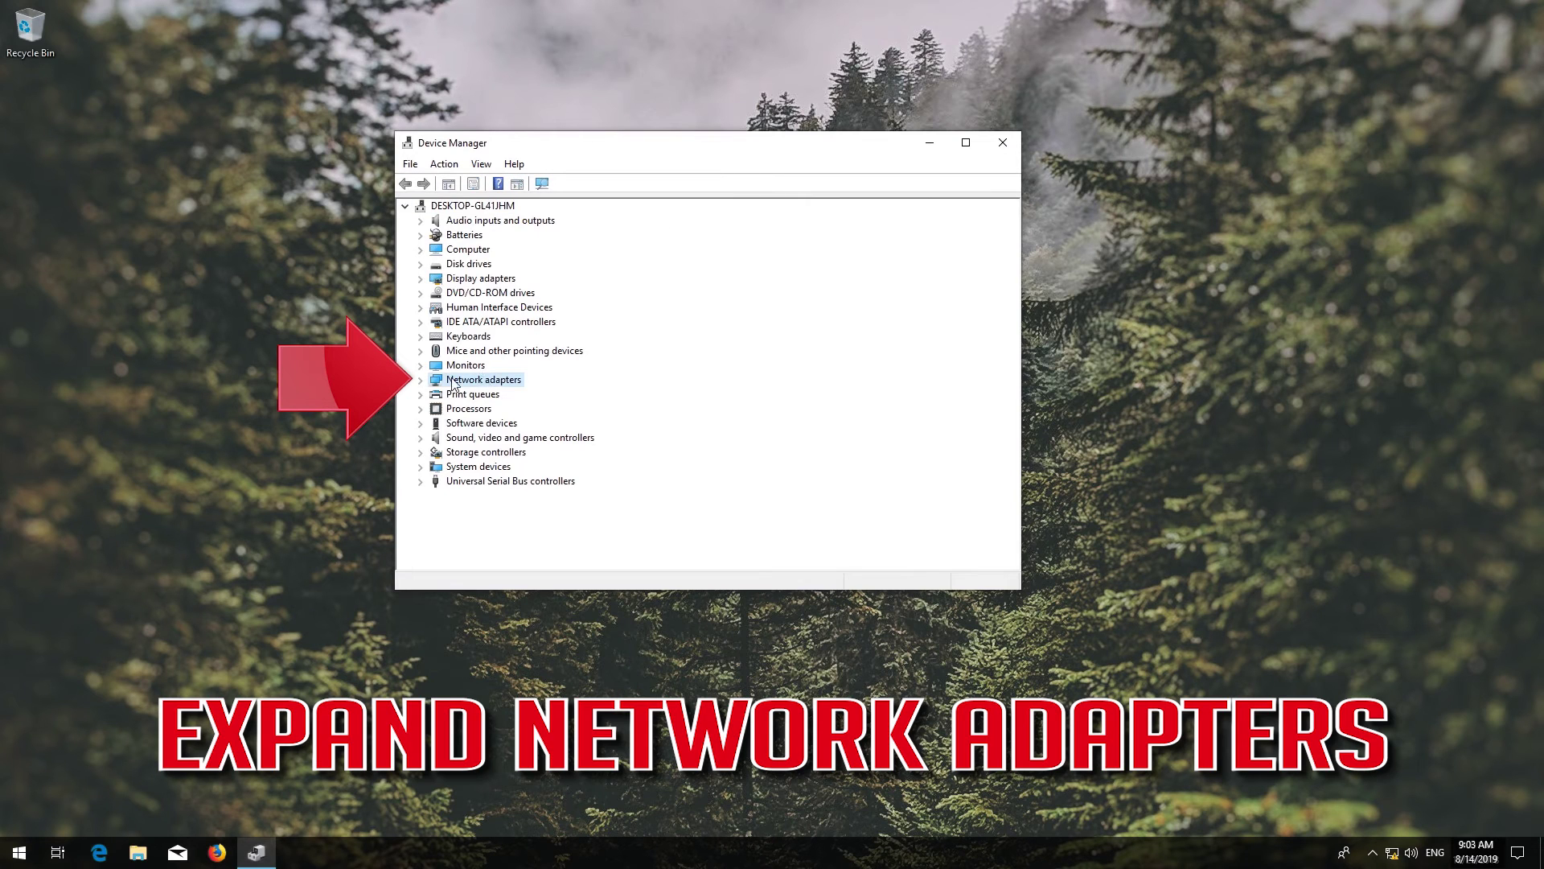
click(421, 381)
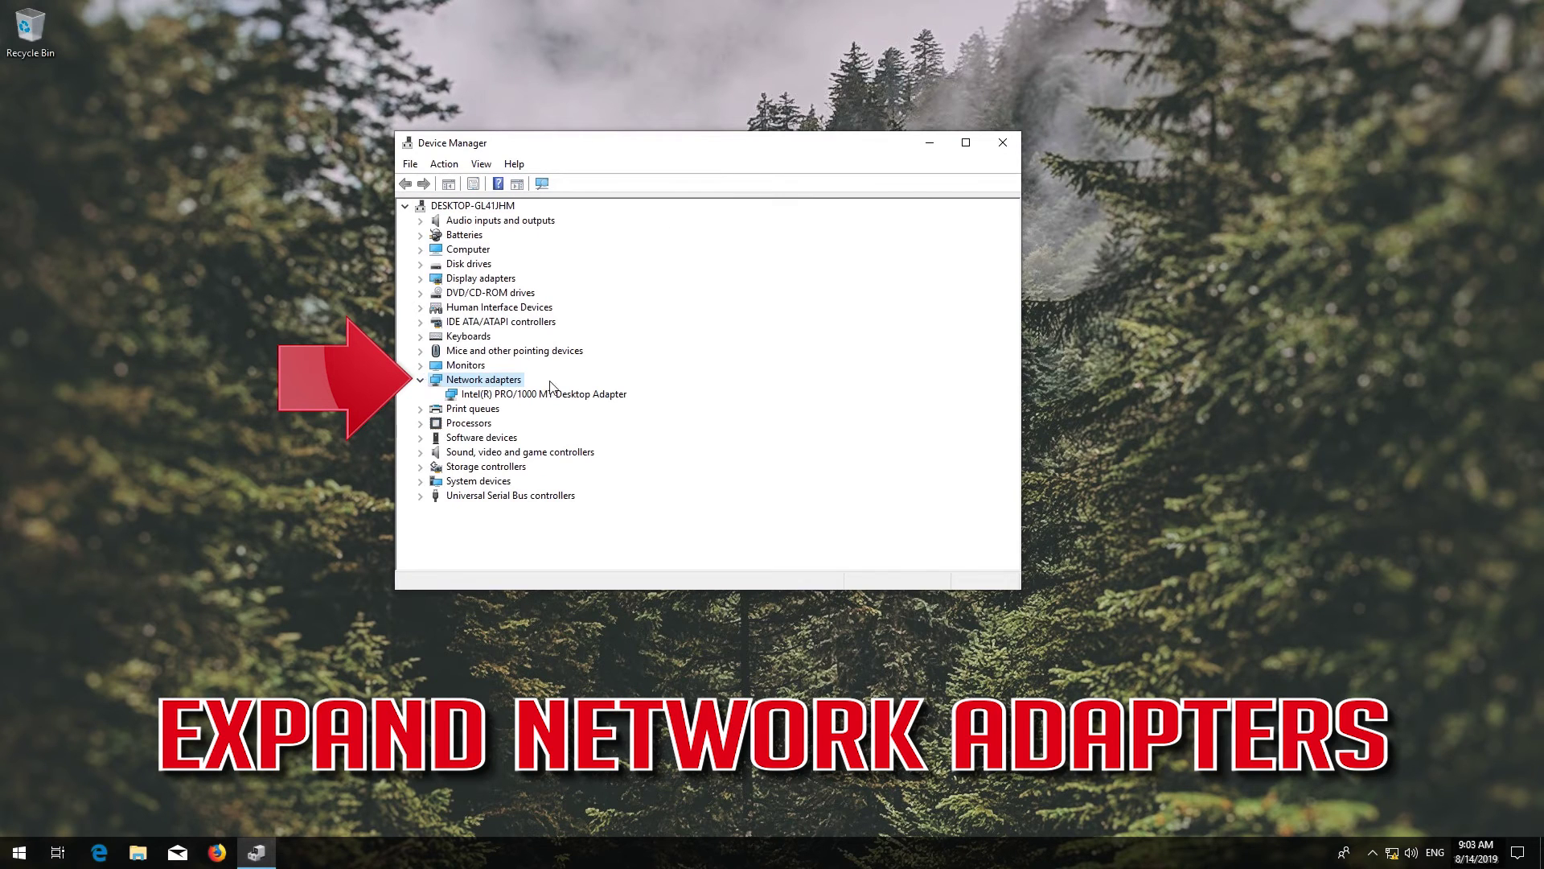
click(485, 392)
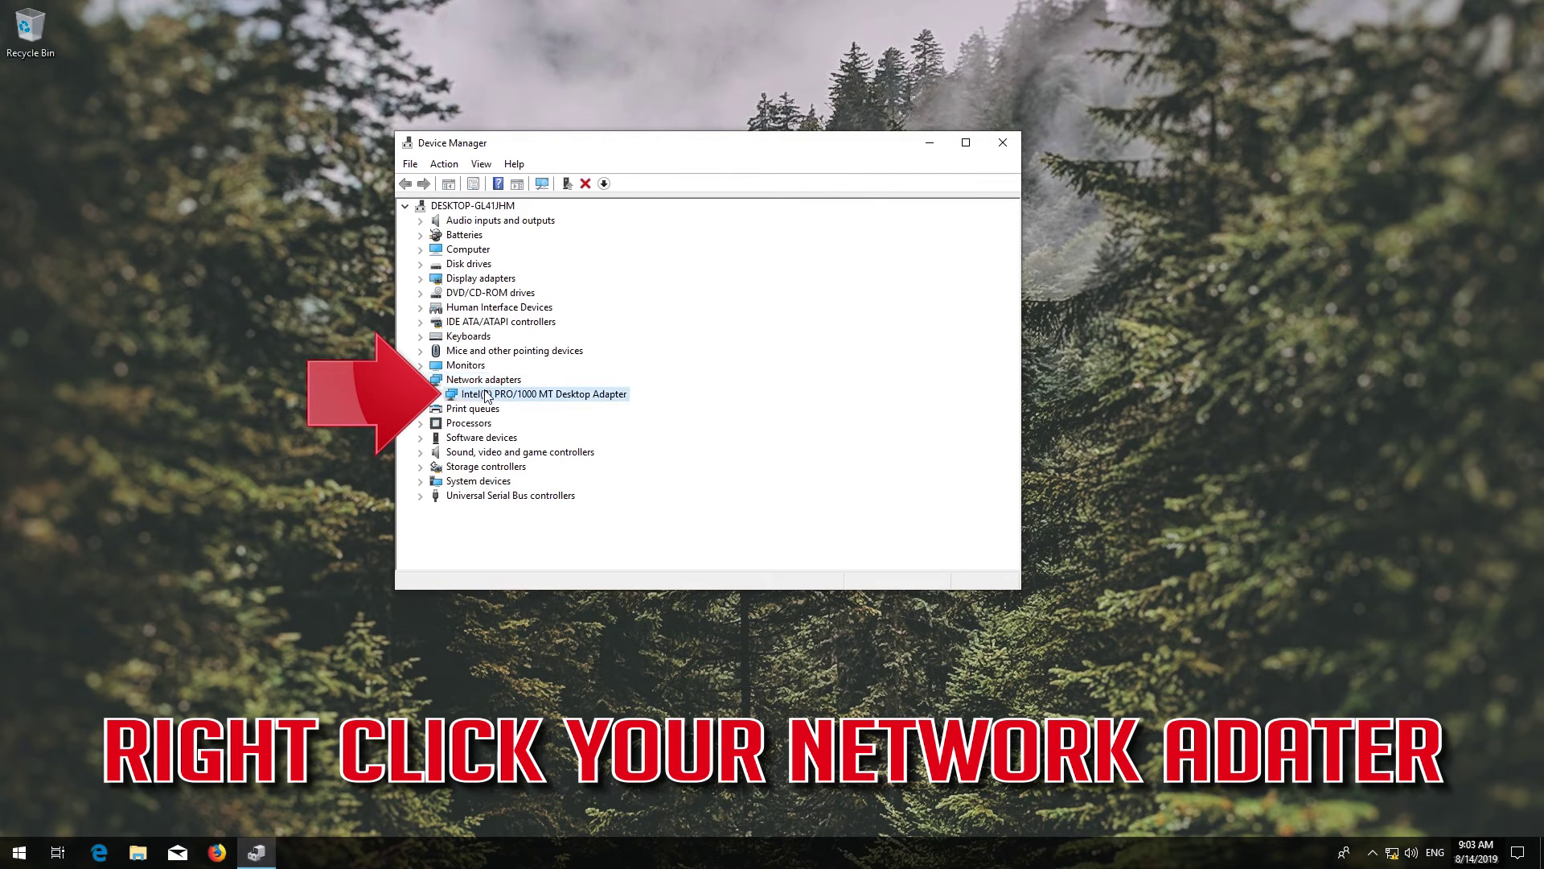
right_click(486, 395)
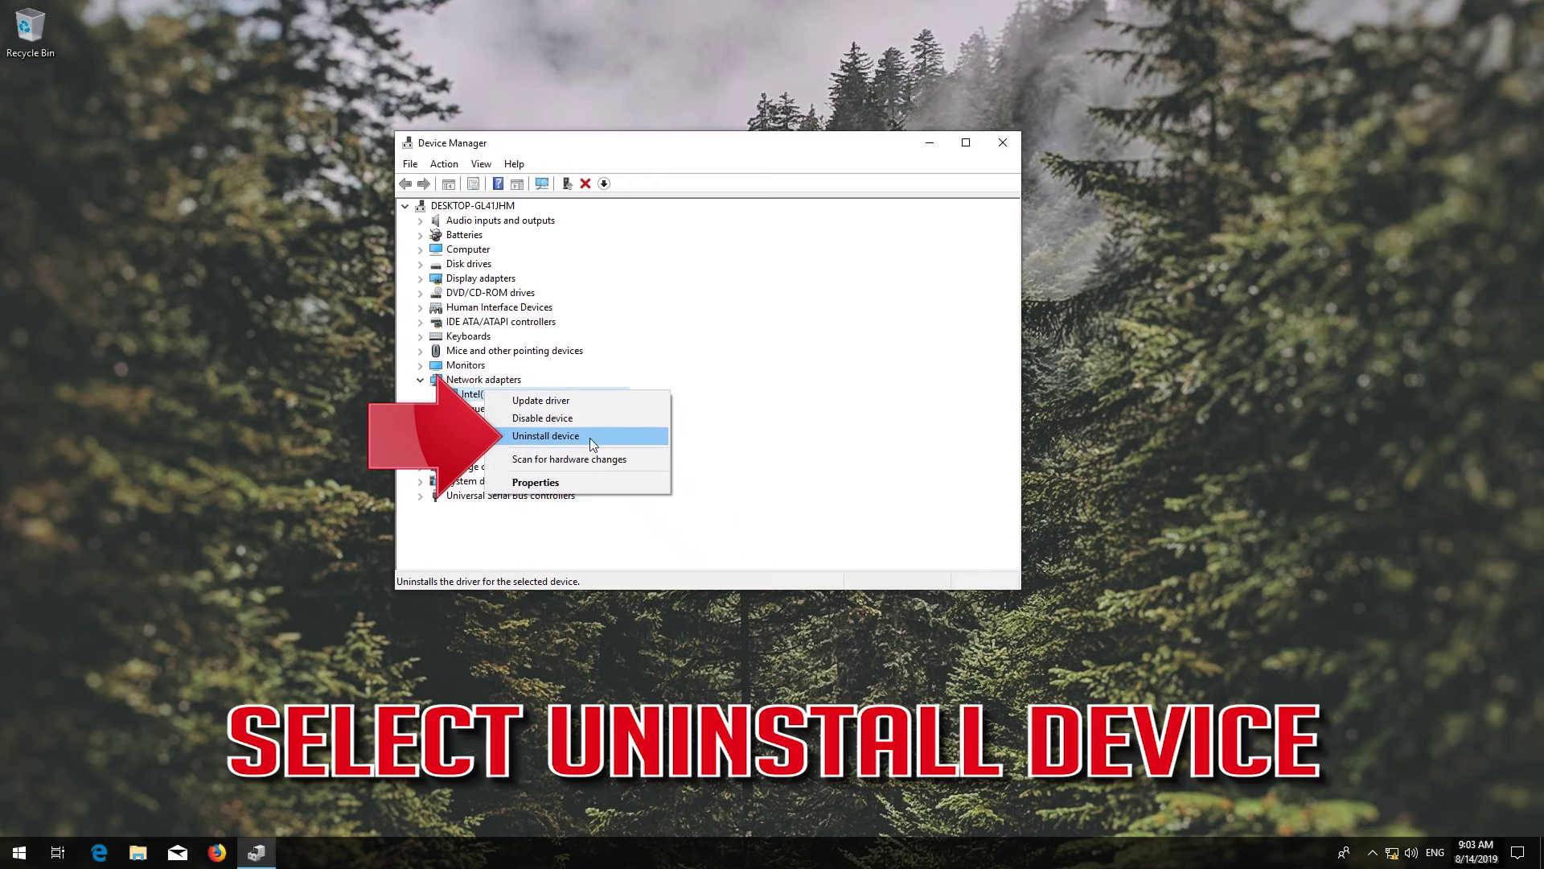
click(546, 437)
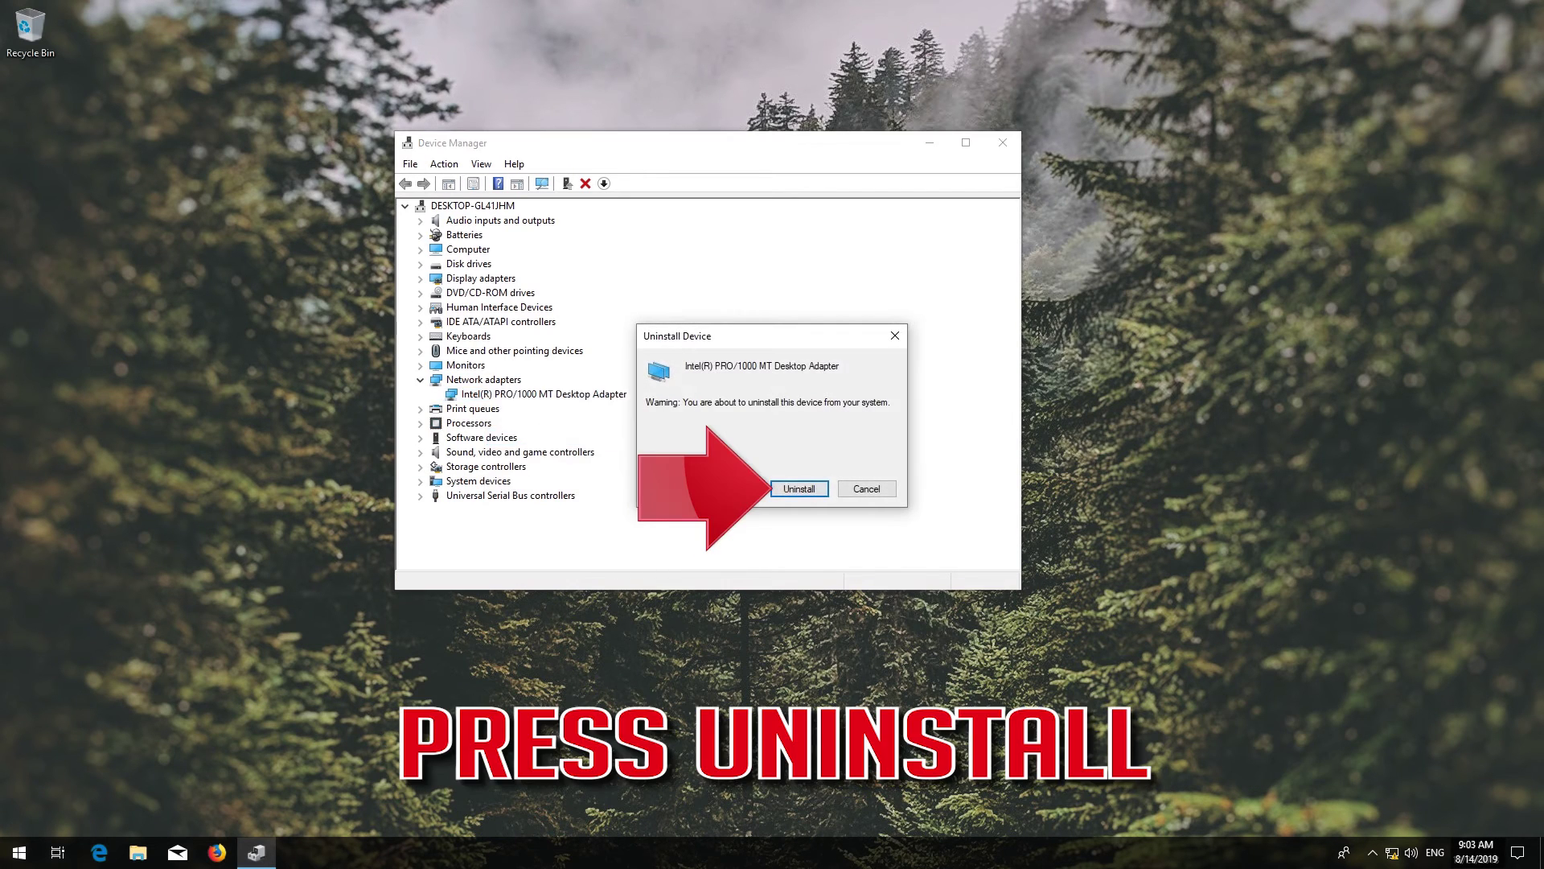
click(800, 489)
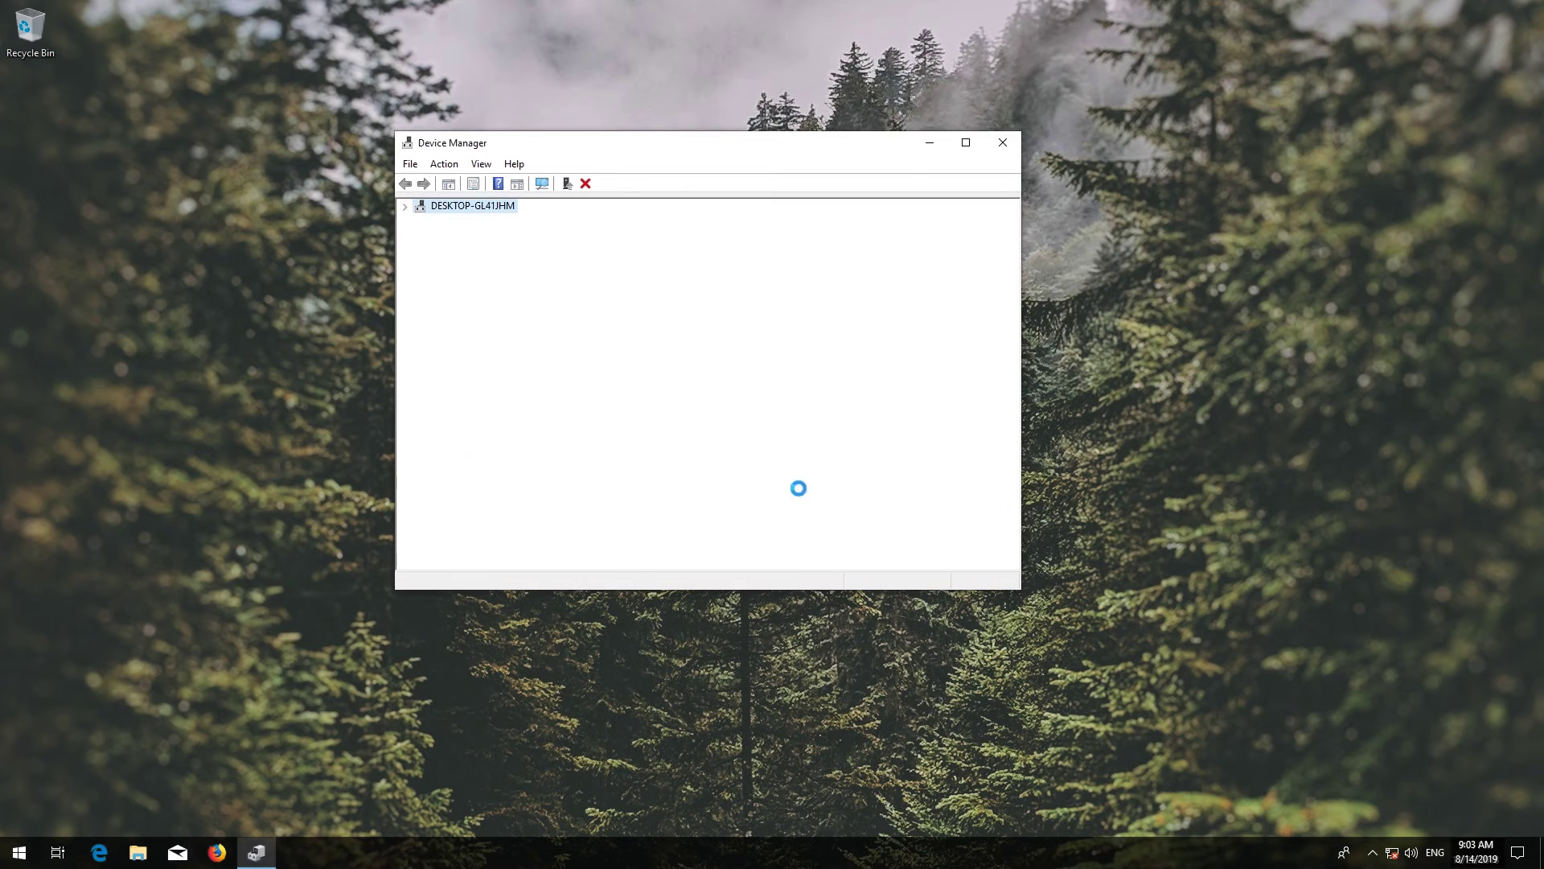
Close Device Manager and reboot Windows using Start > Power > Restart
click(1002, 142)
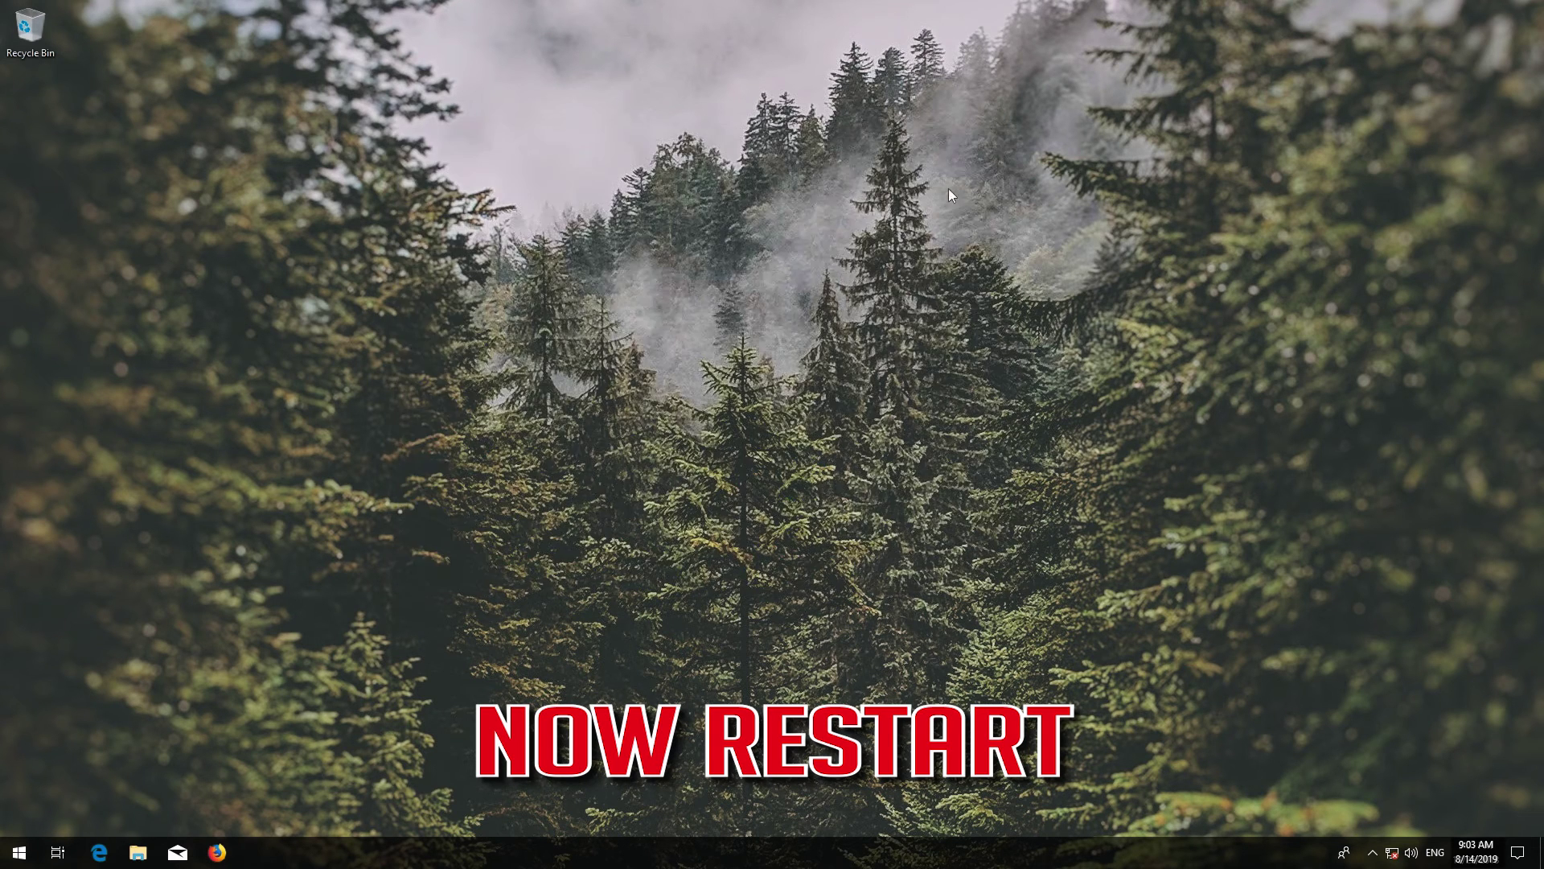
click(20, 851)
click(20, 817)
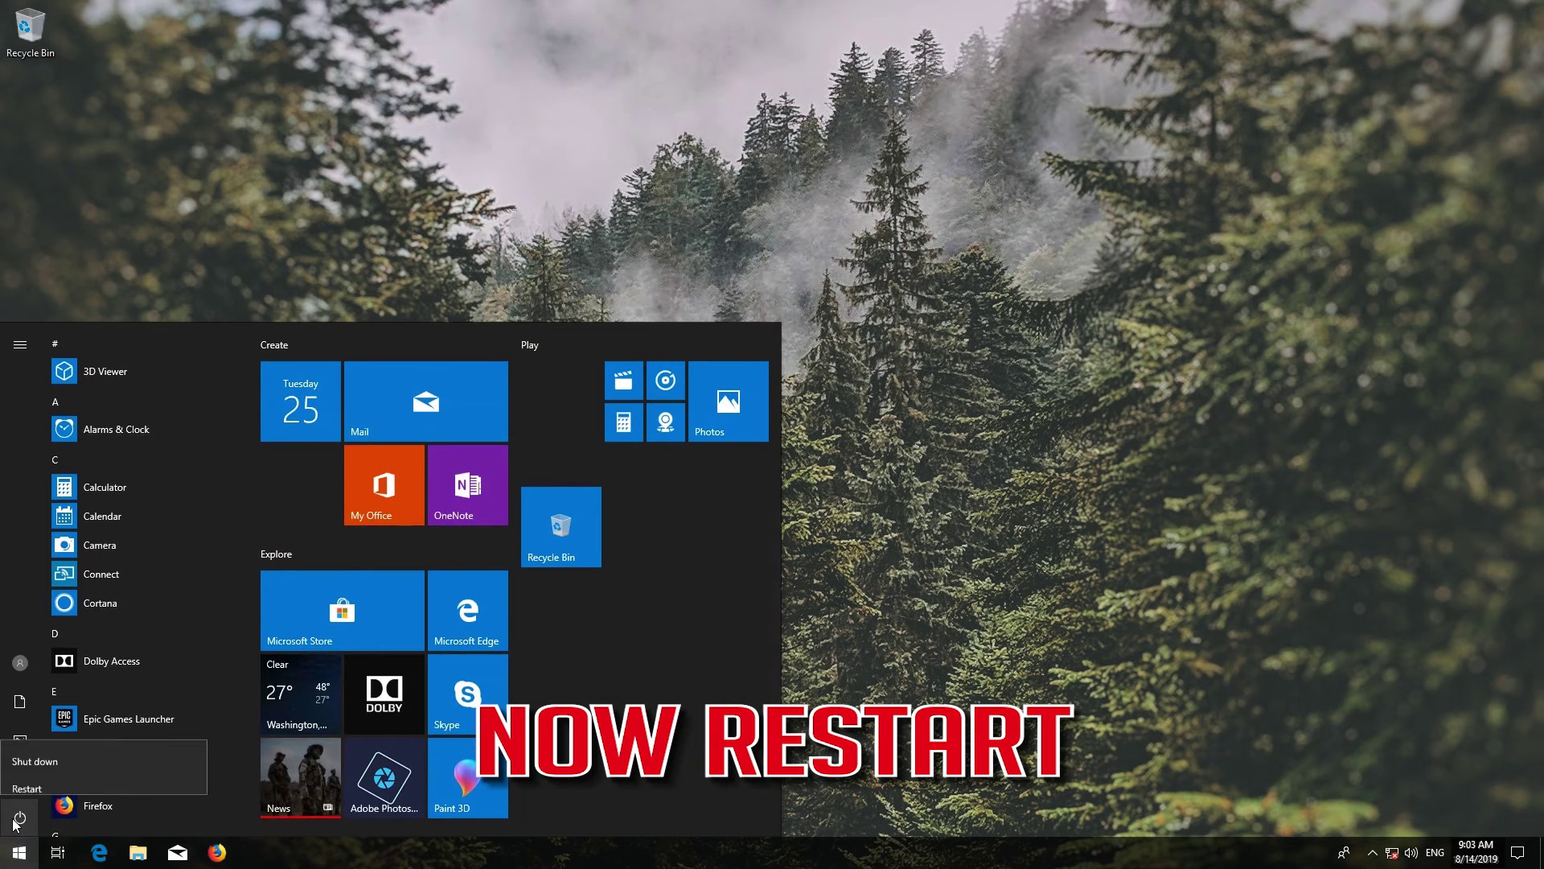
click(39, 775)
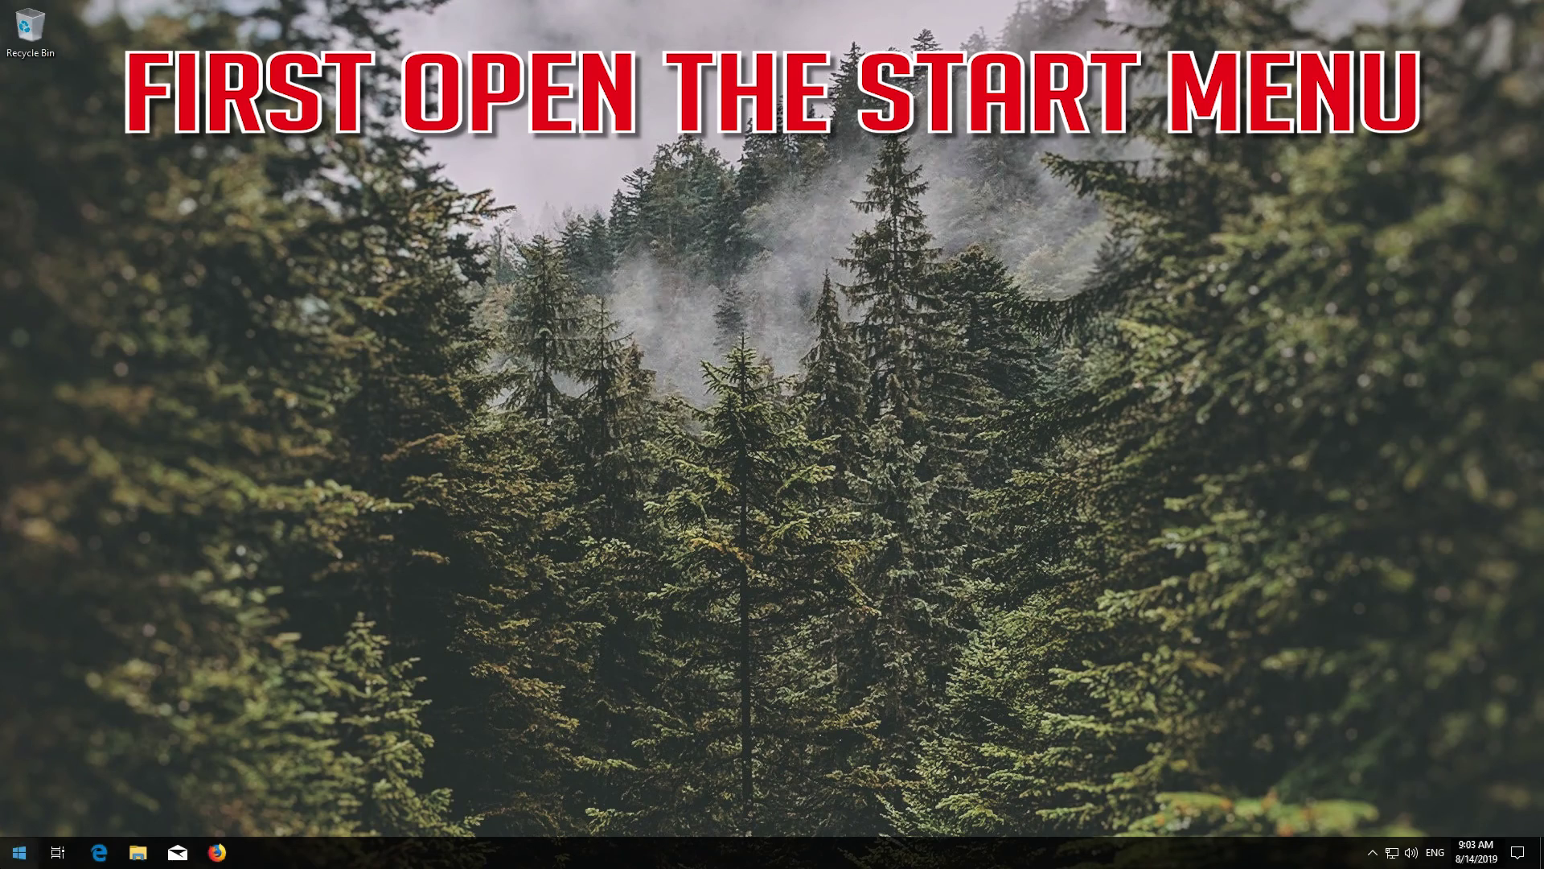
Launch Windows Settings from the Start menu's Settings gear
key(super)
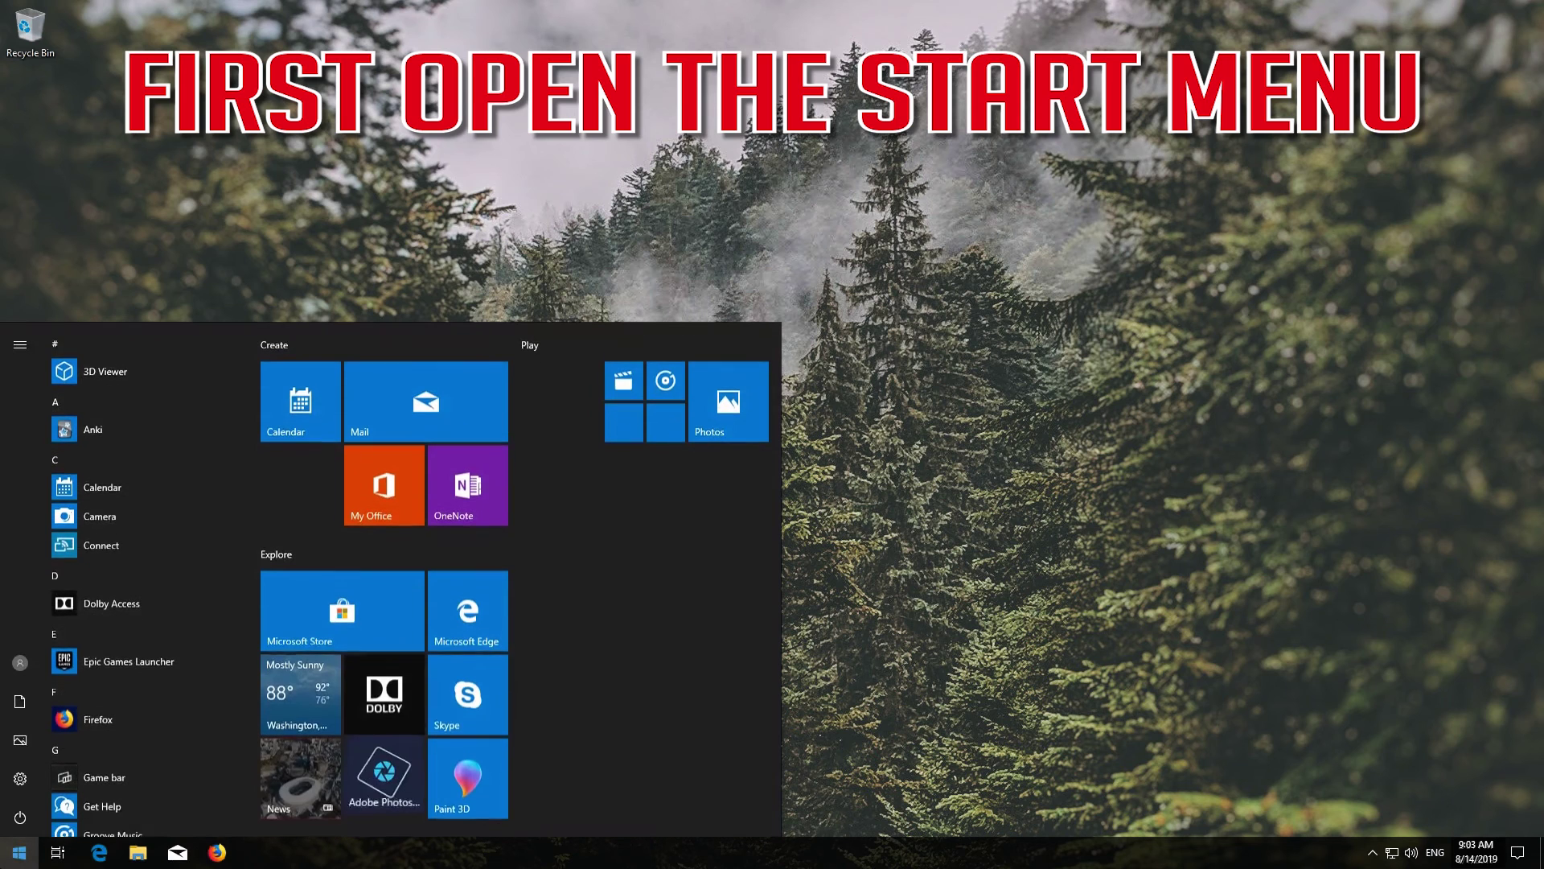
click(21, 776)
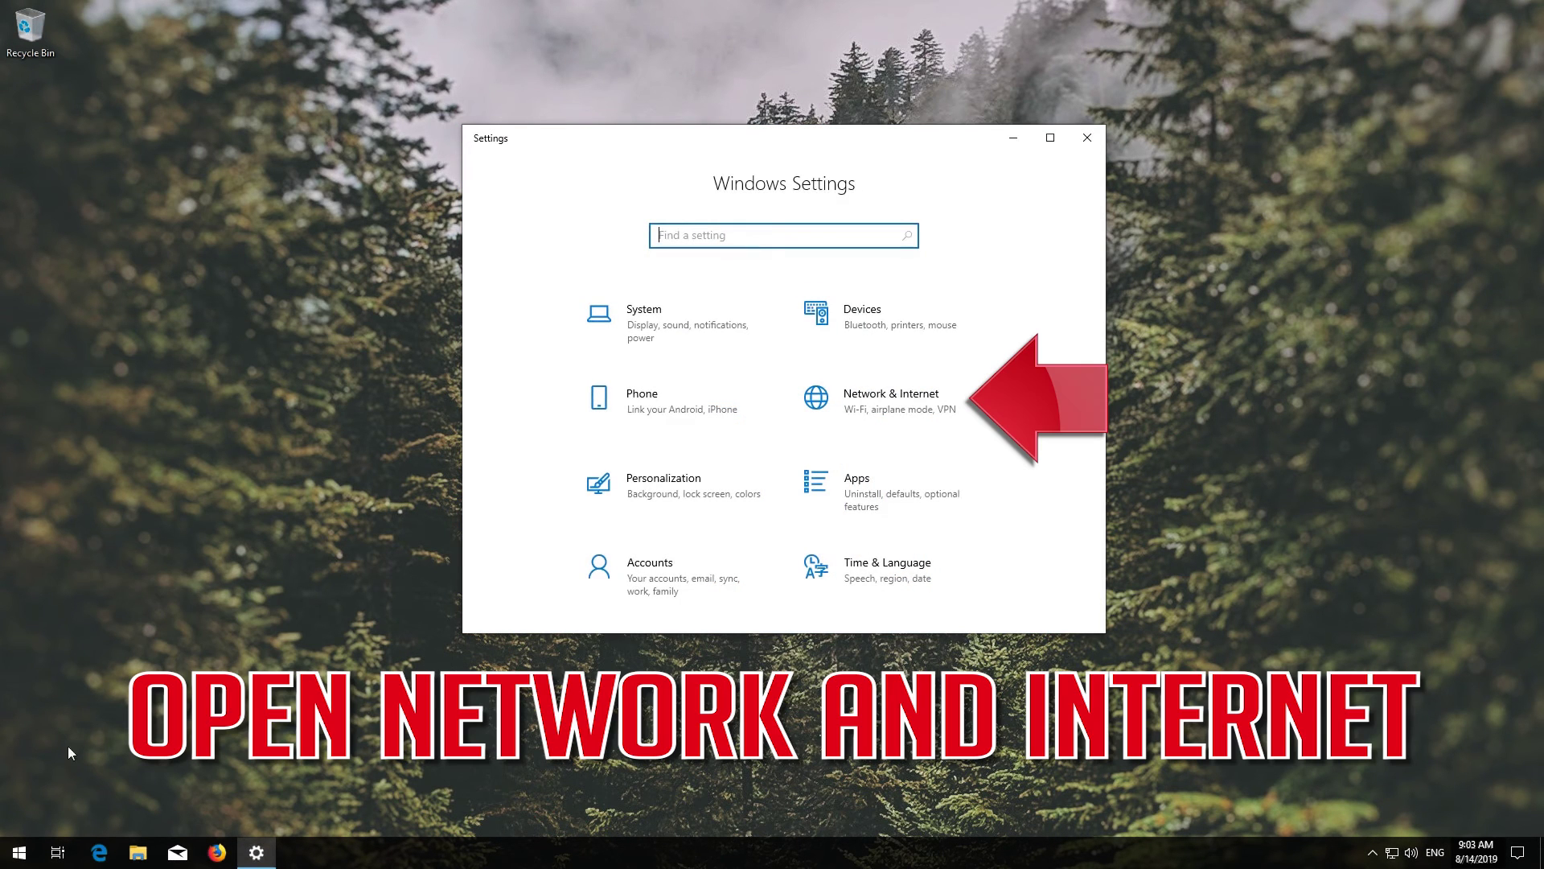
Run Network reset from the Network & Internet settings and confirm it with Yes
click(909, 402)
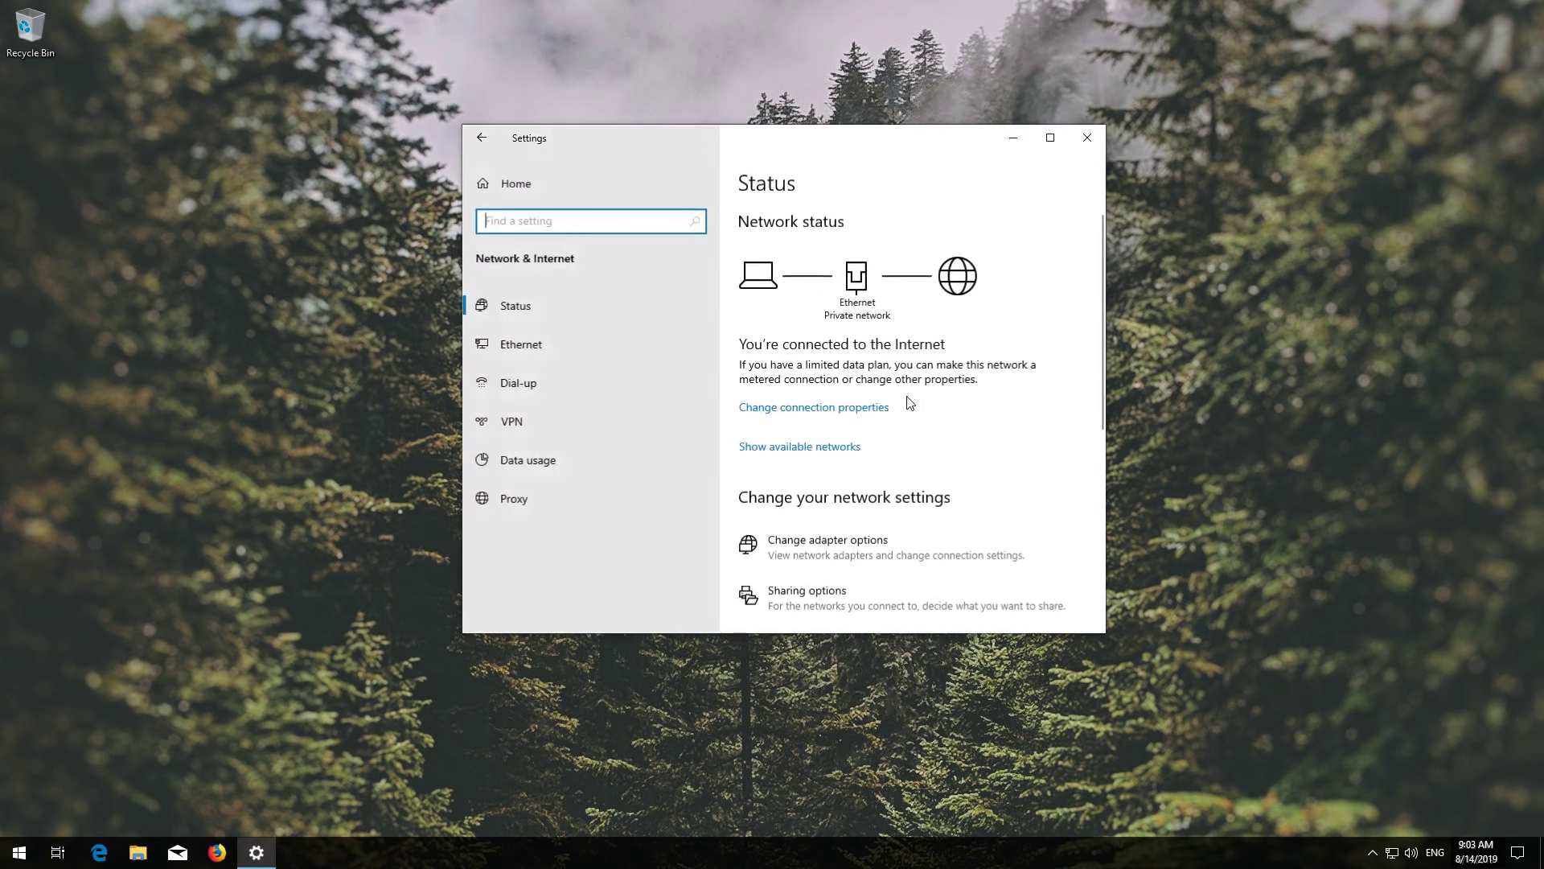
scroll(909, 402, down, 4)
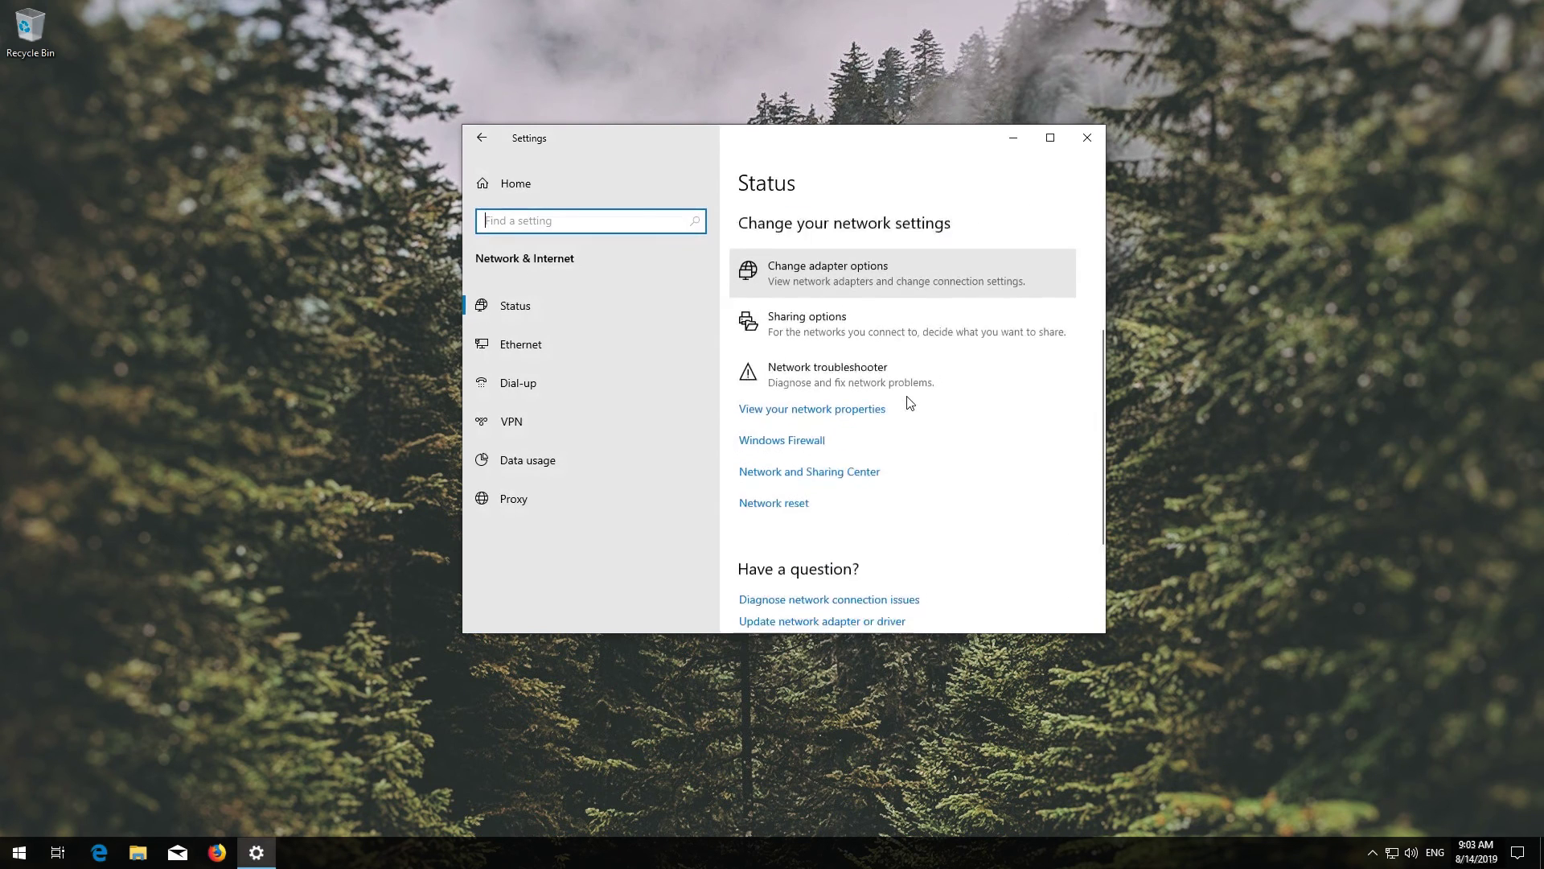
scroll(909, 402, down, 1)
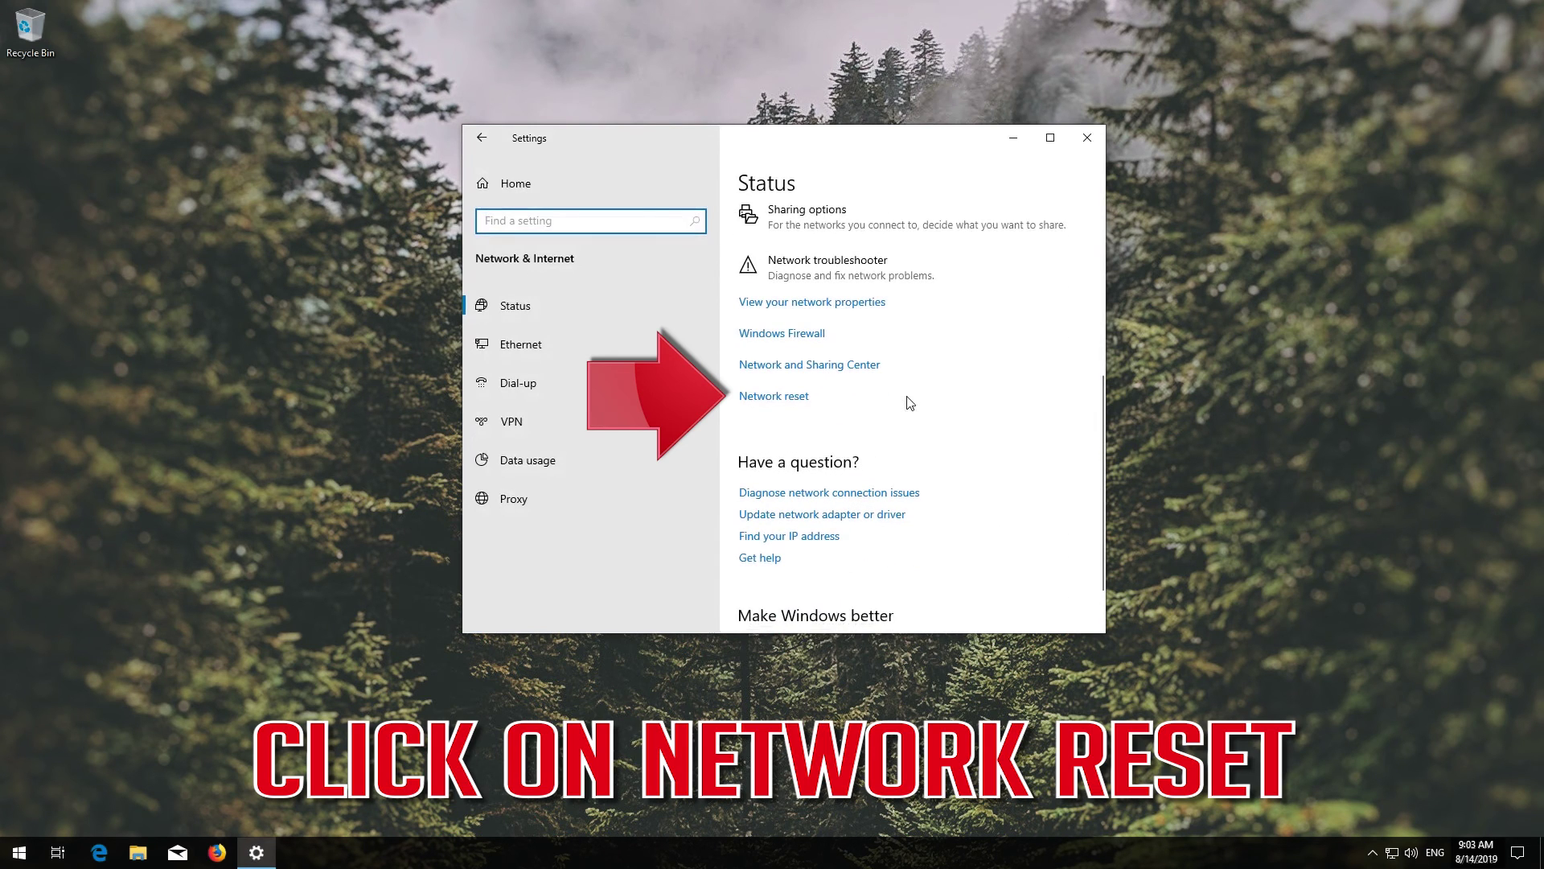
click(774, 395)
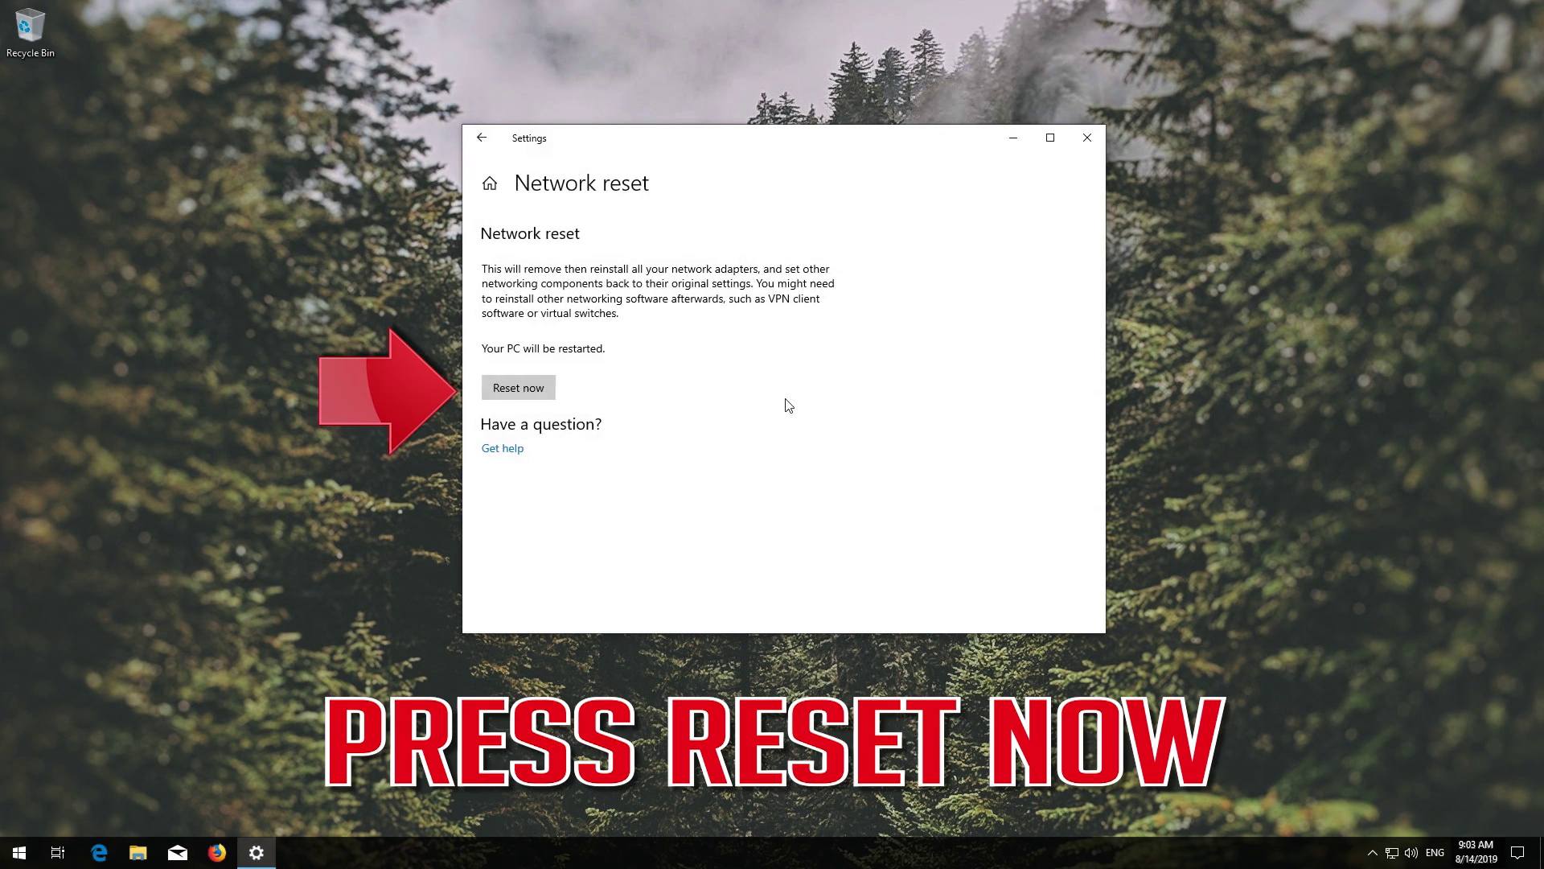
click(533, 389)
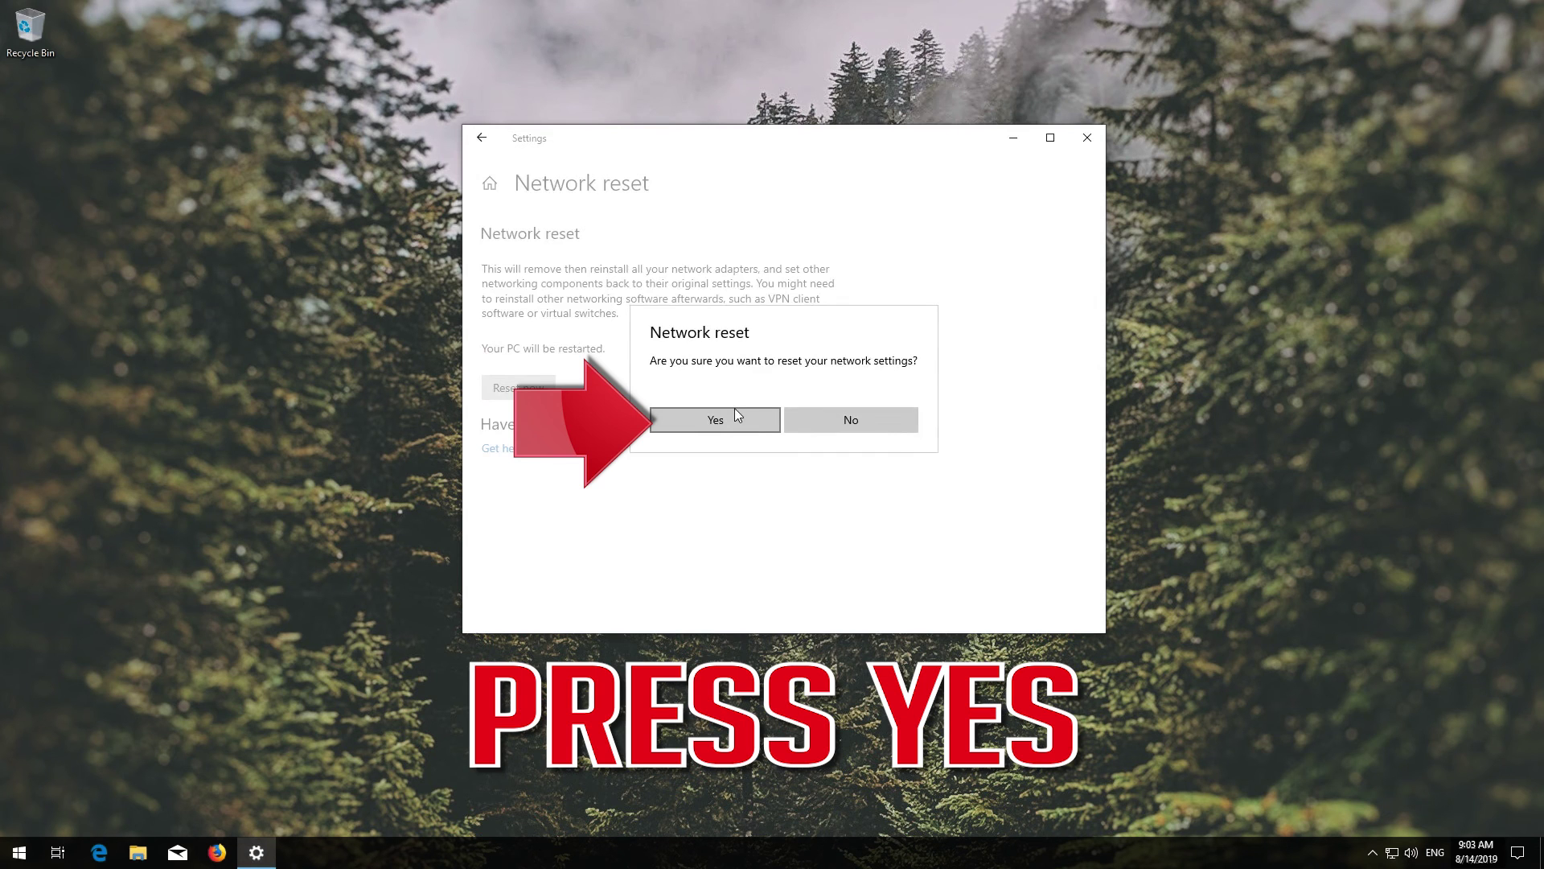
click(735, 409)
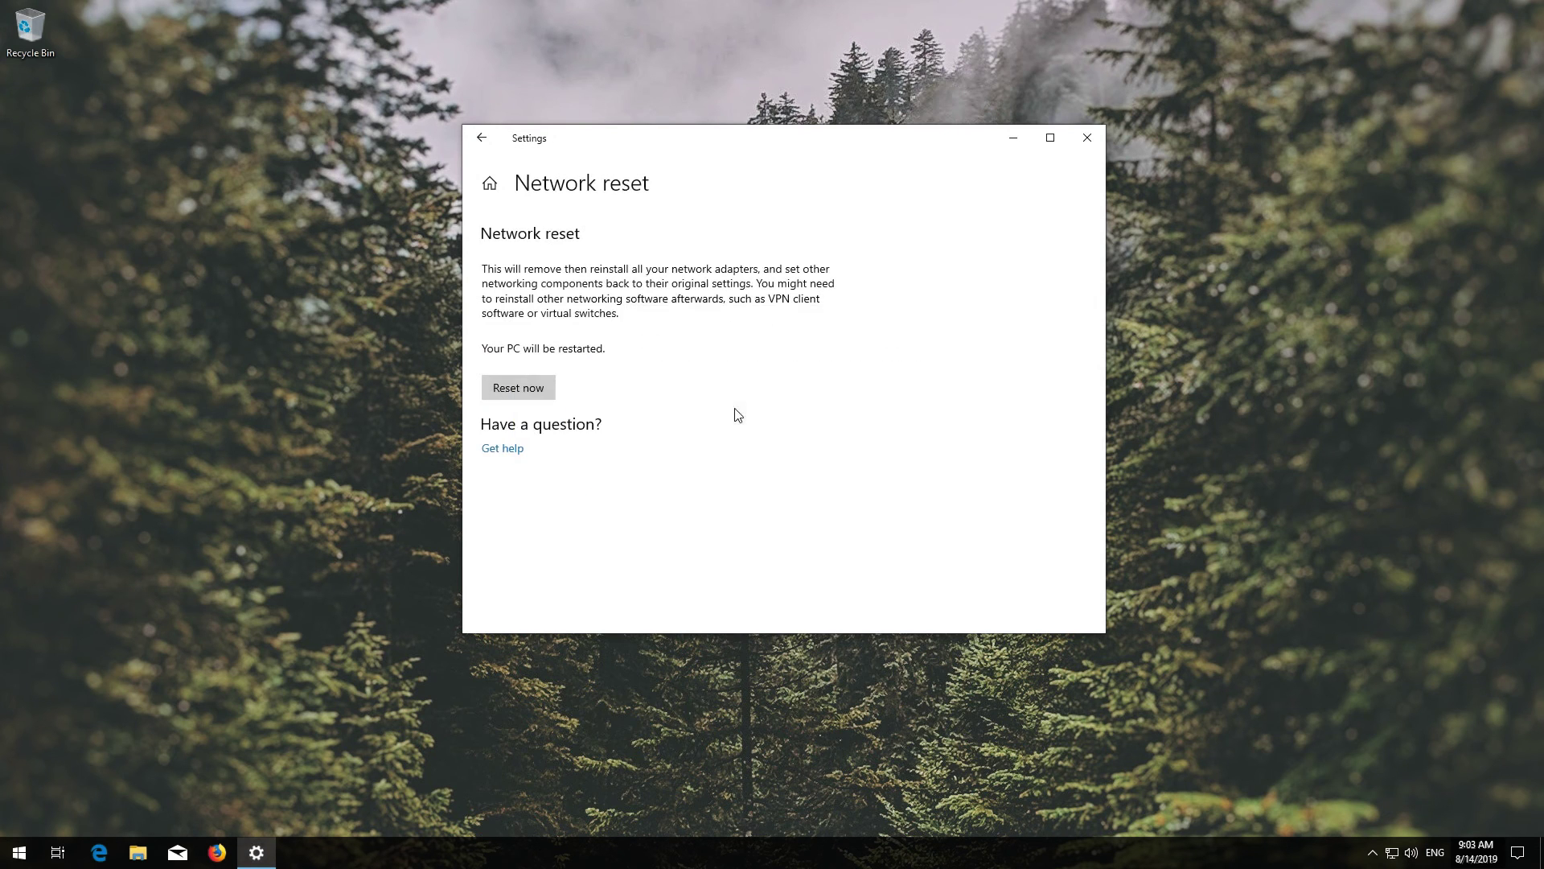
Reboot Windows using Start > Power > Restart to apply the network reset
click(3, 857)
click(20, 817)
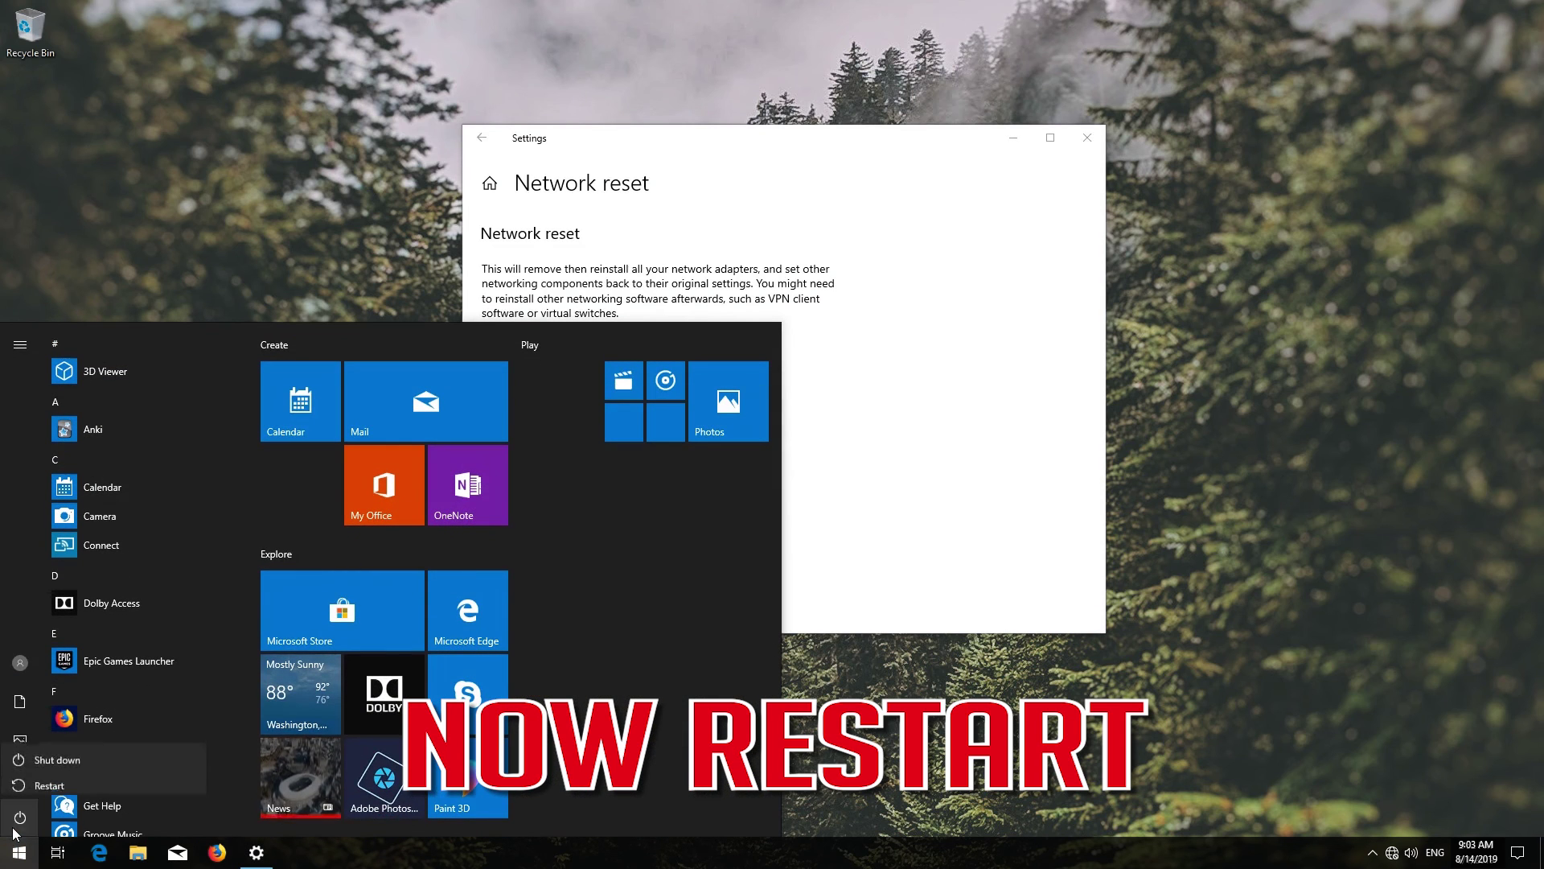
click(48, 778)
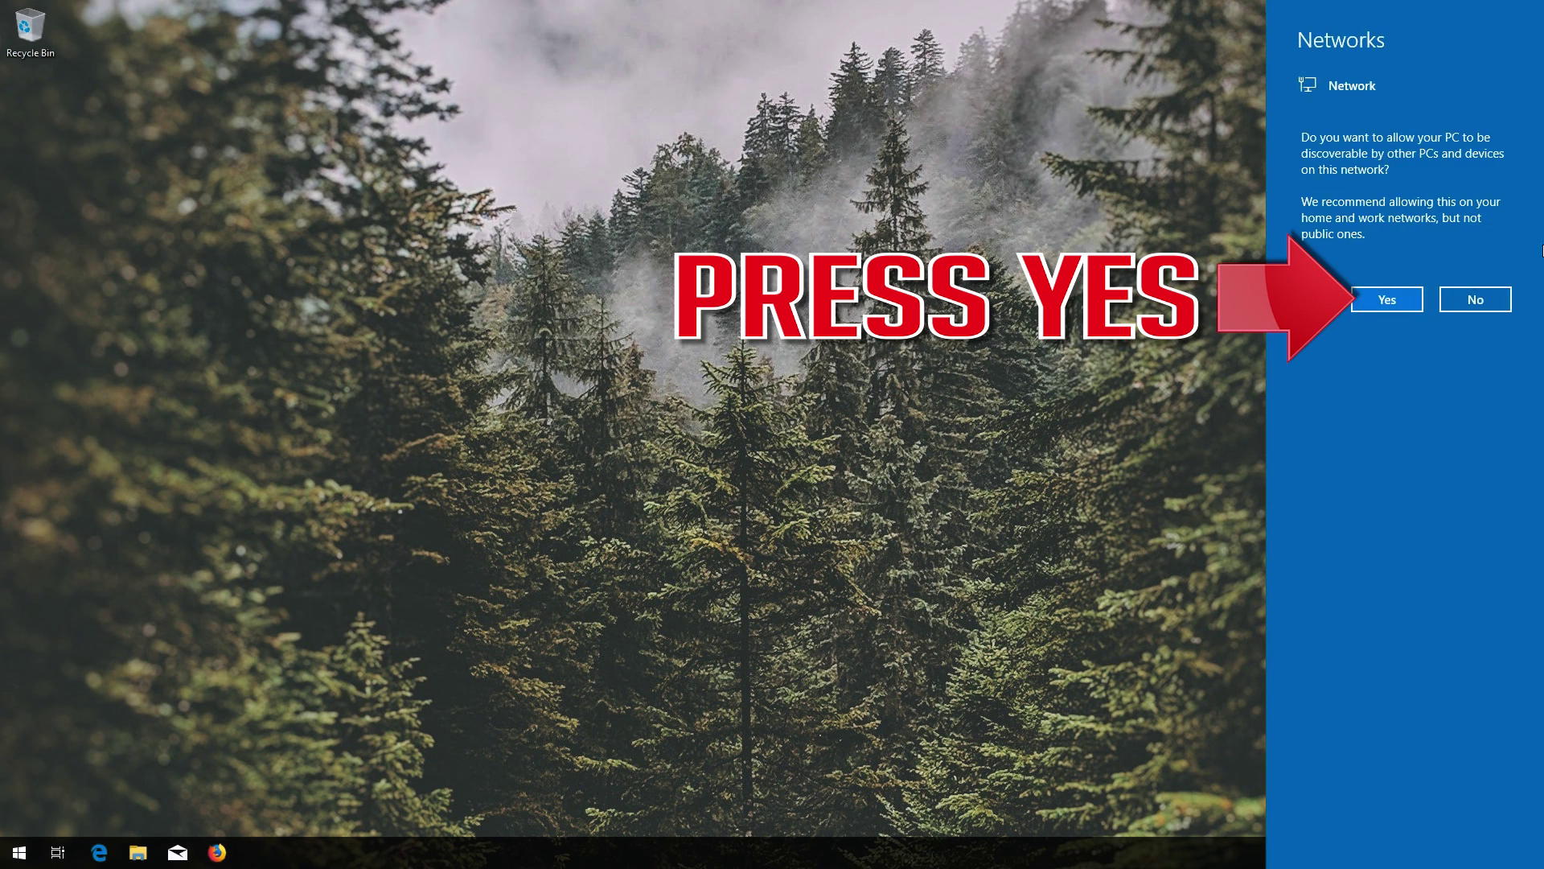
Answer Yes in the Networks pane so other devices on this network can discover the PC
click(1400, 300)
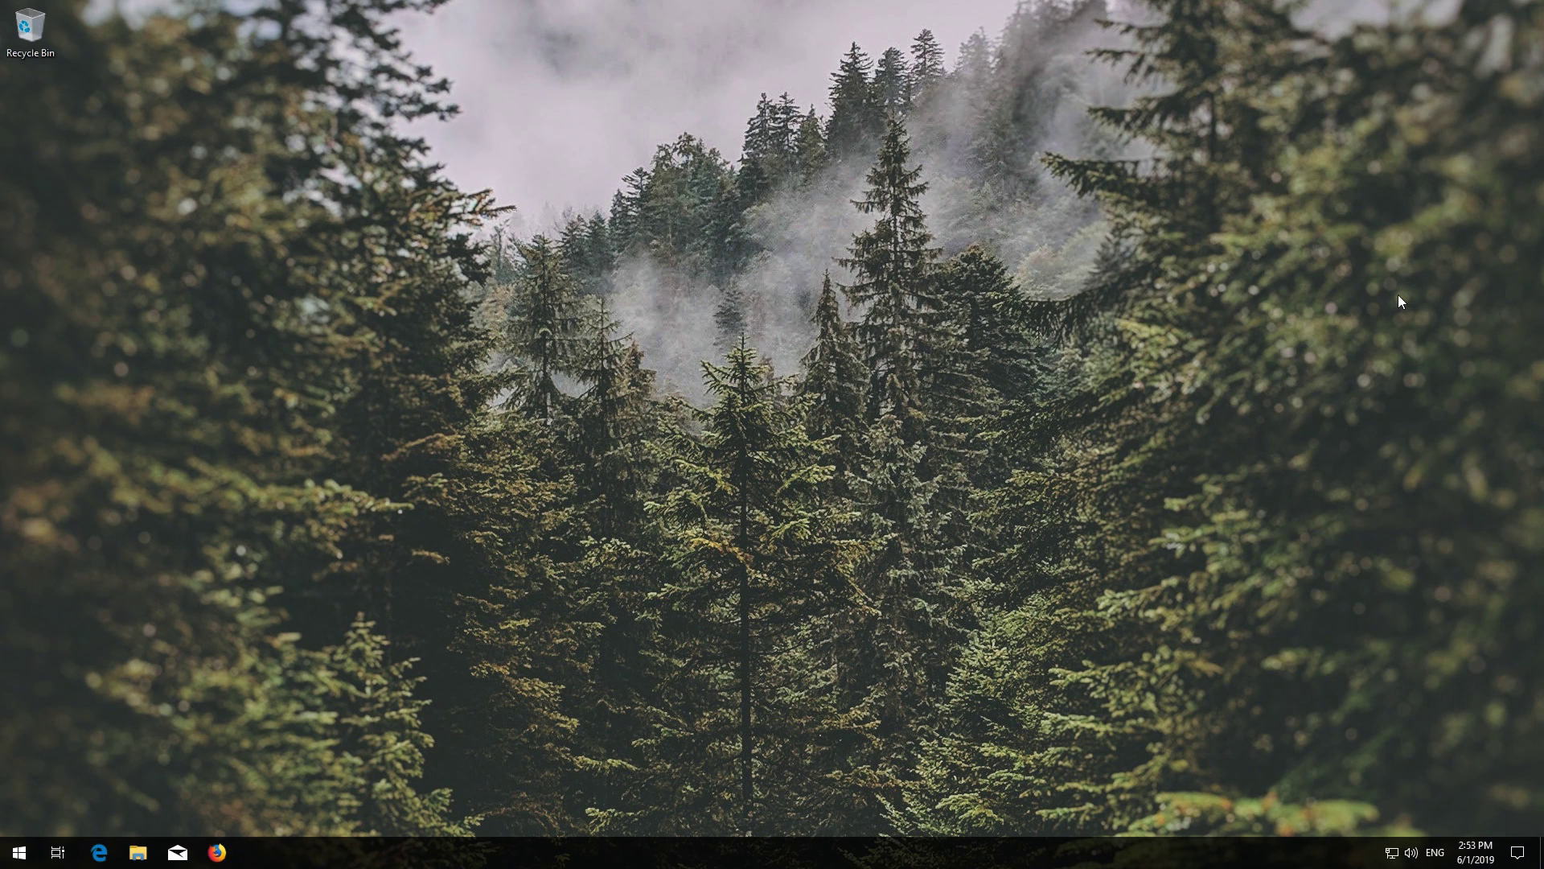